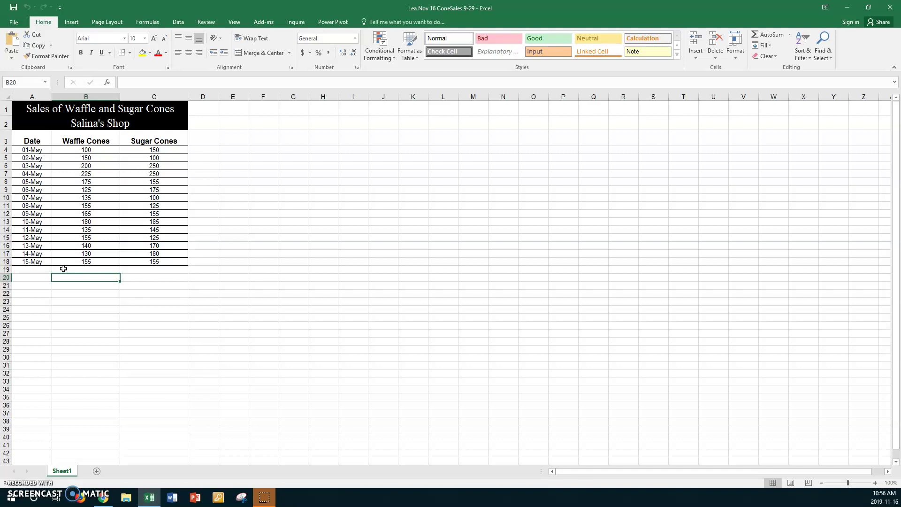
Insert a 2-D stacked line chart with markers from A3:C18 and place it beside the data, enlarged to about 8.41 × 13.36 cm
left_click(34, 139)
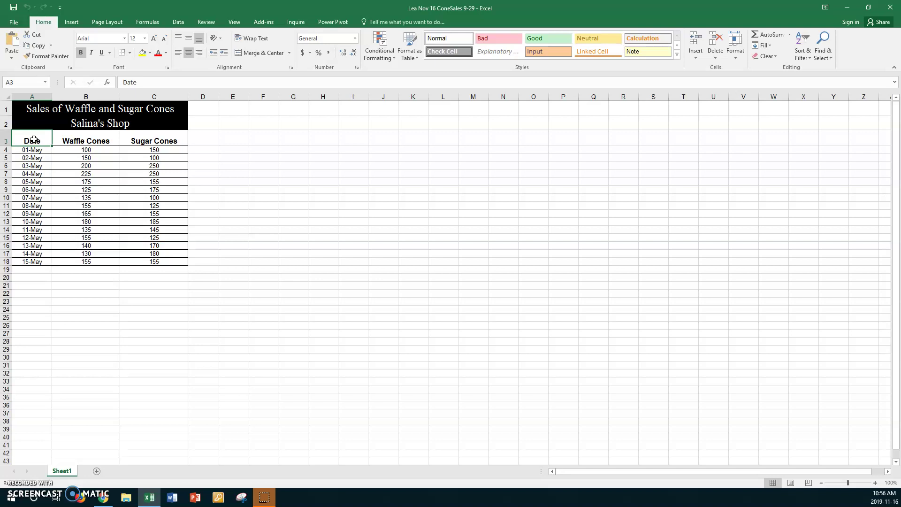
left_click(162, 260, "shift")
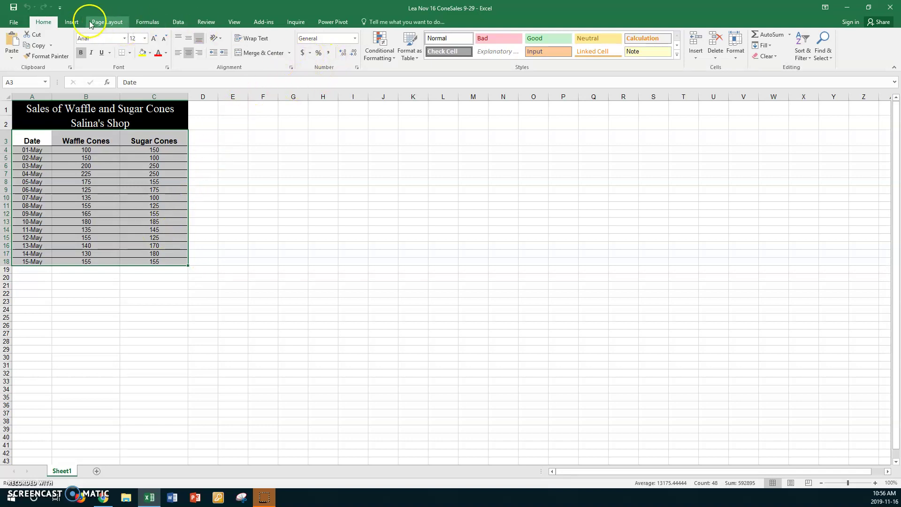
left_click(72, 23)
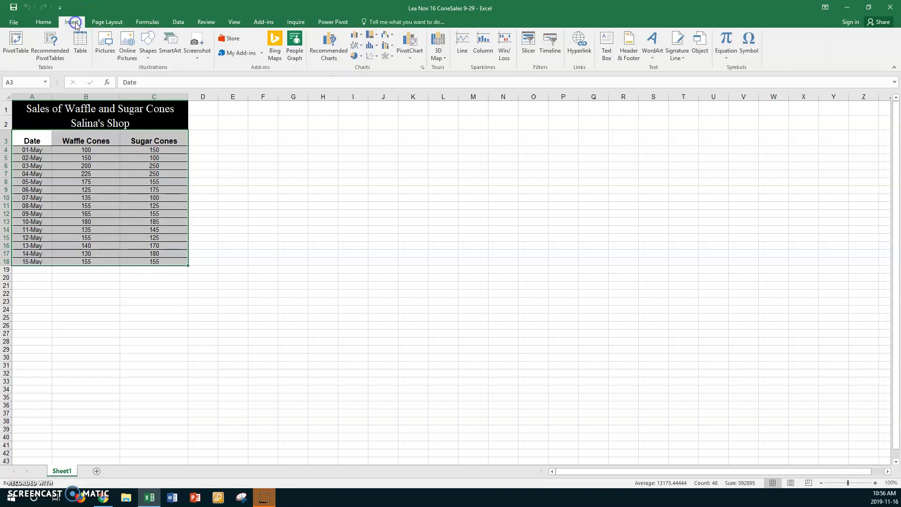
left_click(361, 47)
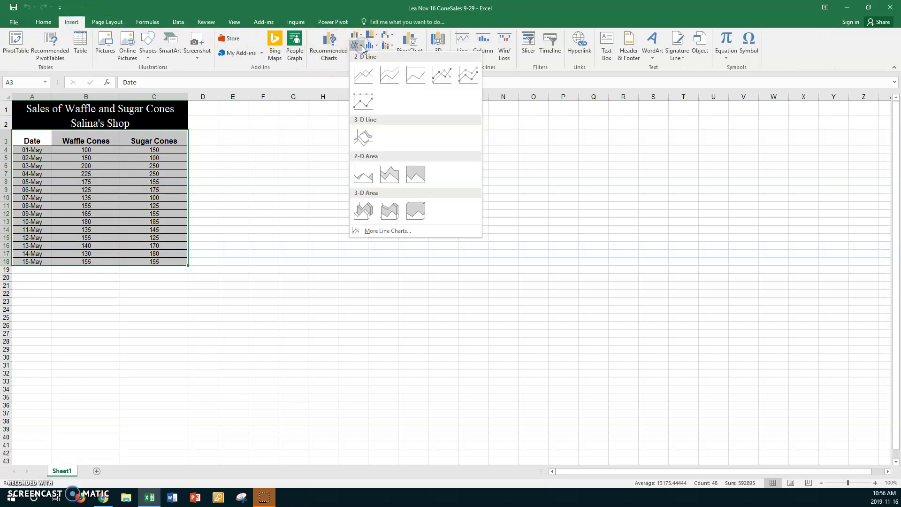
left_click(467, 73)
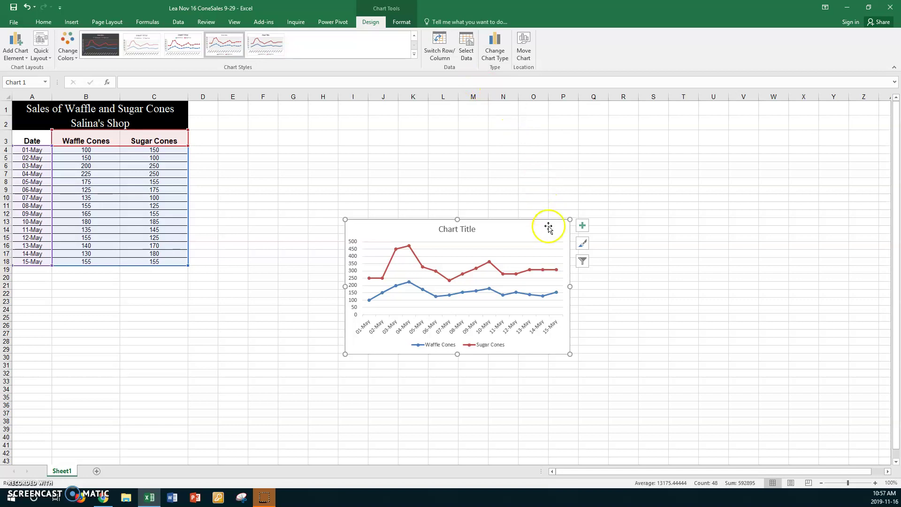
mouse_move(570, 219)
left_mouse_down()
mouse_move(582, 204)
mouse_move(464, 138)
mouse_move(430, 135)
left_mouse_up()
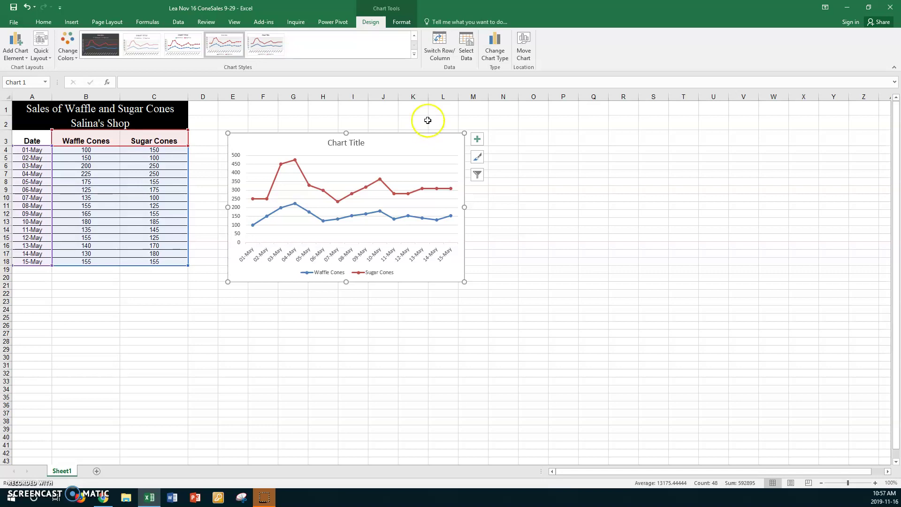
Set the chart's height to 4.75 inches by entering the value with an inch mark
left_click(401, 23)
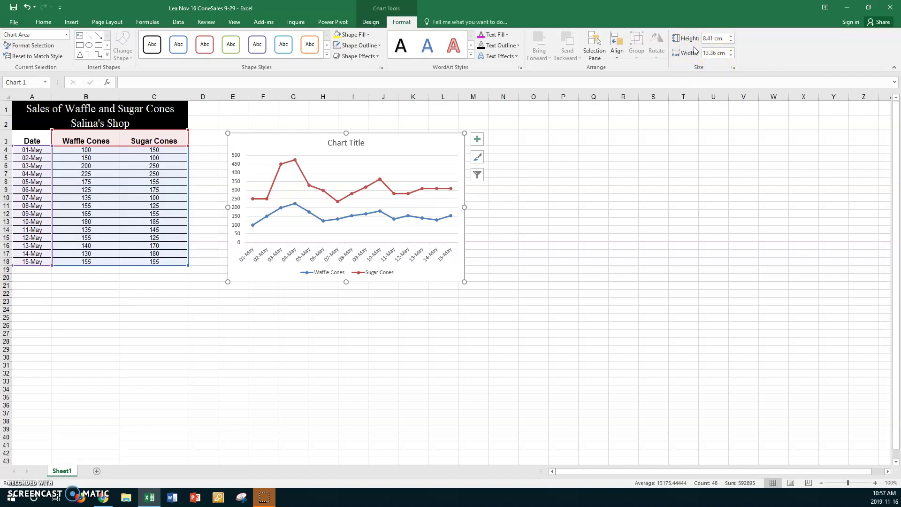
left_click(725, 38)
type("4.75")
type("\"")
left_click(723, 39)
key("Return")
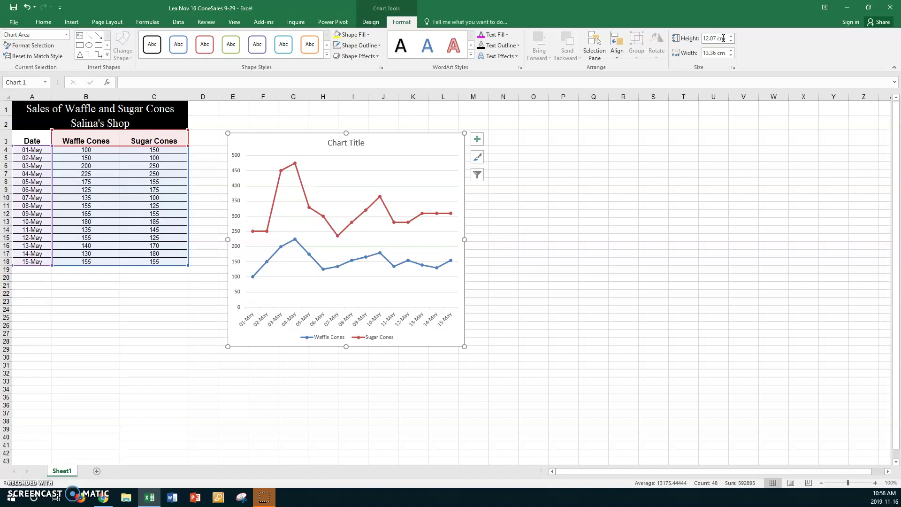
left_click(709, 38)
Set the chart's width to 5.25 inches
left_click(726, 53)
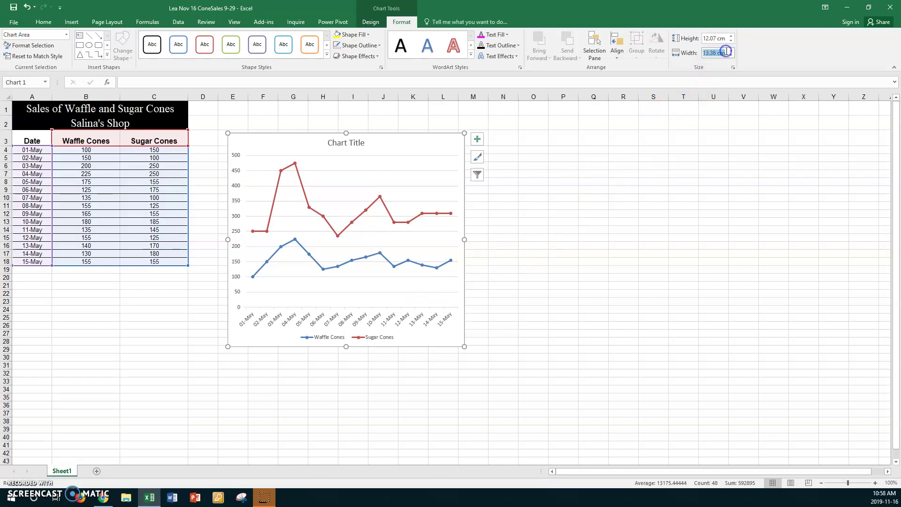
type("5.25")
key("Return")
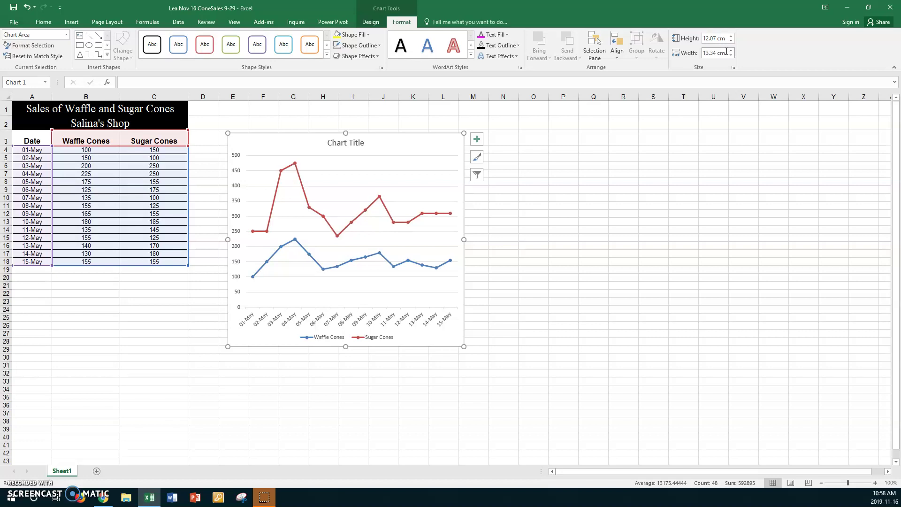
left_click(727, 52)
type("5.25")
key("Return")
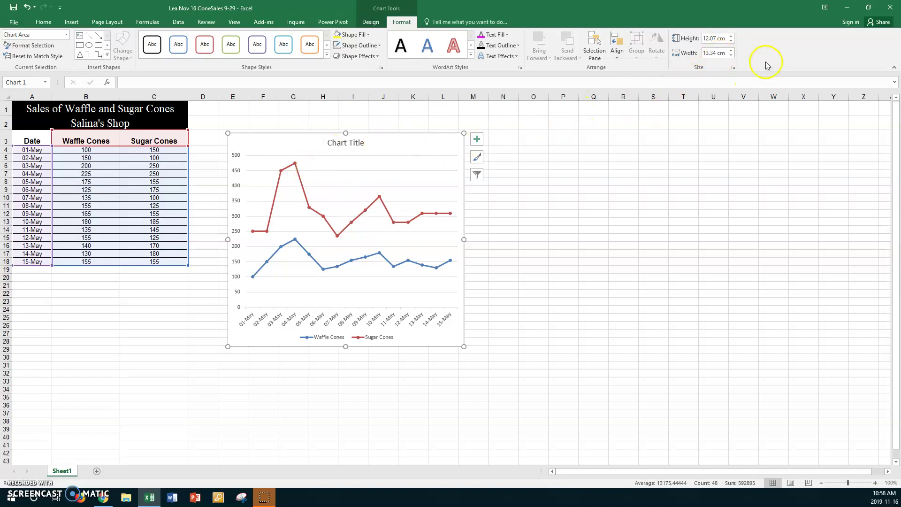
Undo the height and width changes made to the chart
triple_click(710, 38)
type("8.41")
key("Return")
left_click(719, 39)
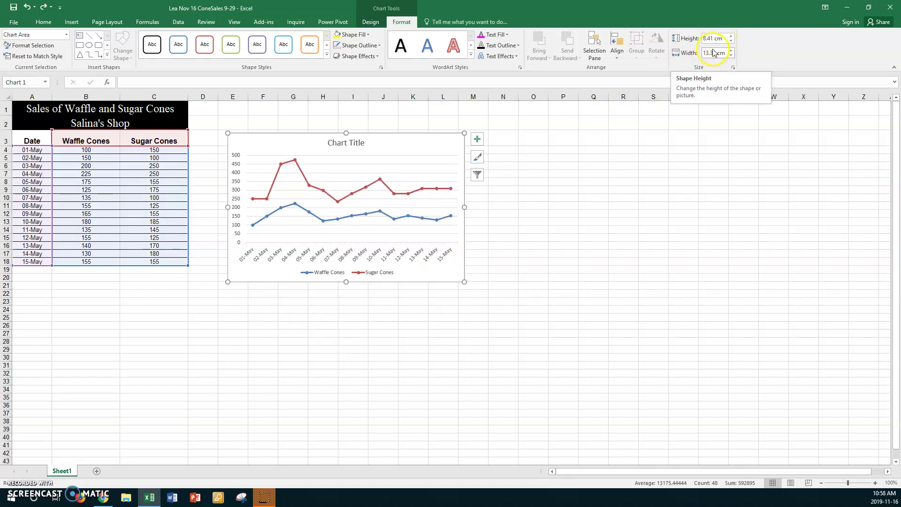
left_click(715, 40)
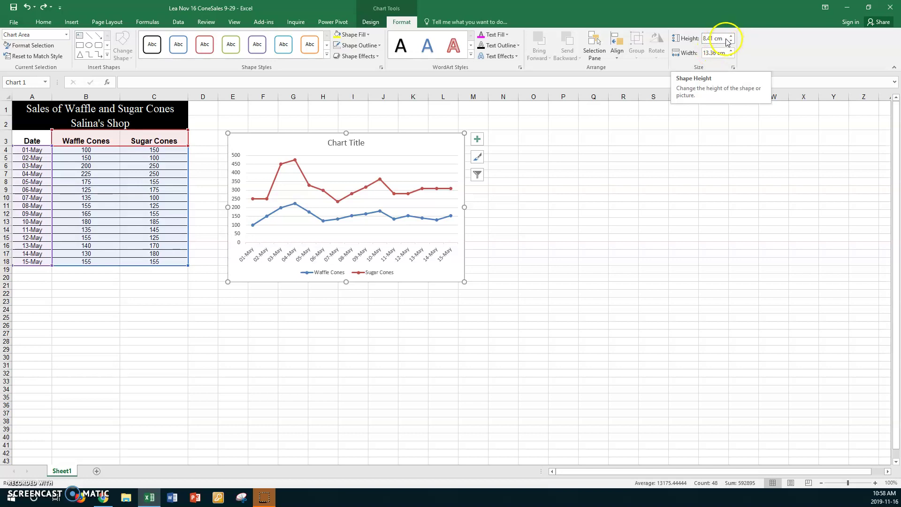
Set the chart's height to 4.75" again
triple_click(725, 39)
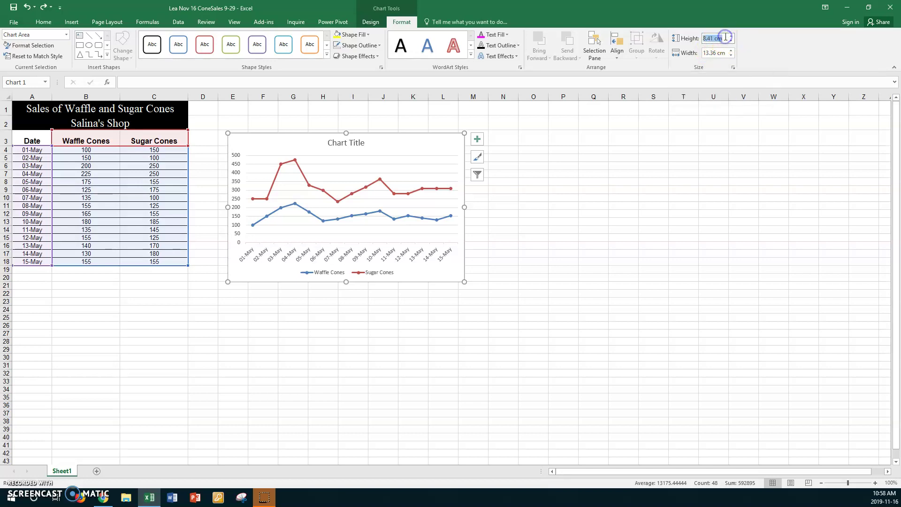
type("4.75\"")
key("Return")
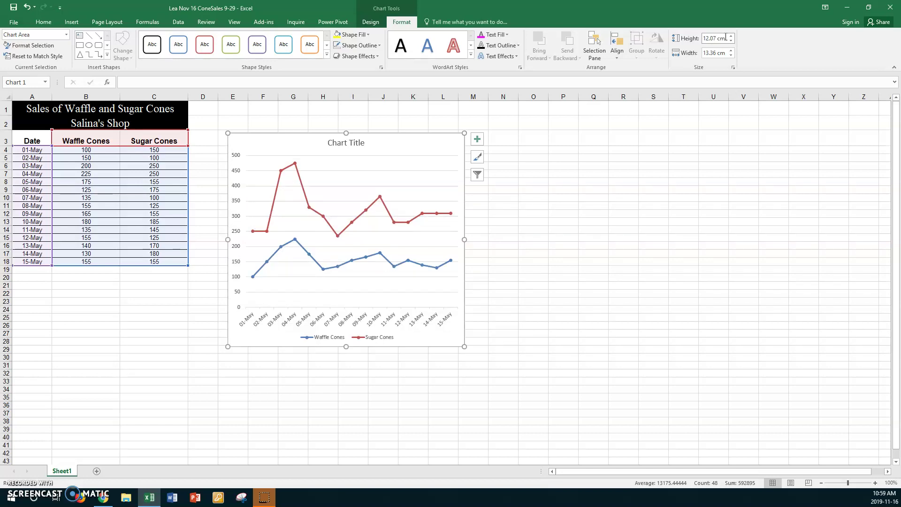
Reduce the chart's height to 3"
left_click(726, 38)
triple_click(725, 38)
type("3\"")
key("Return")
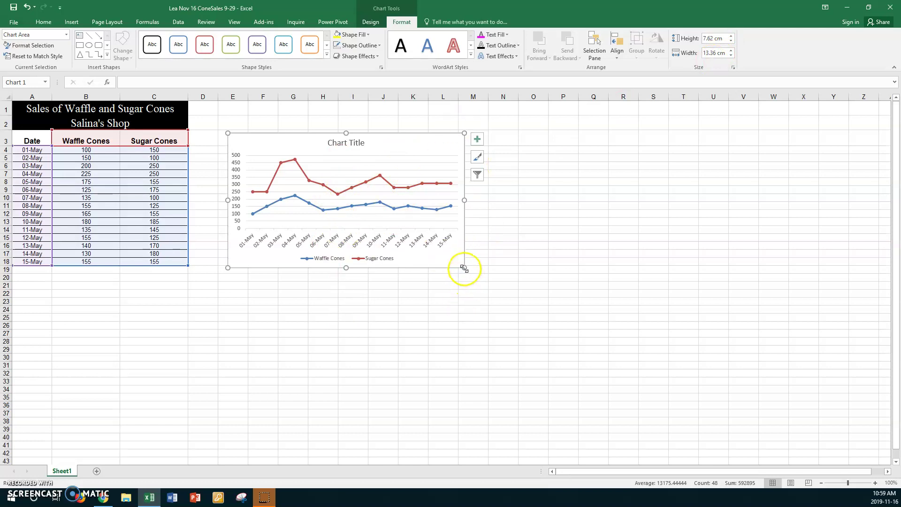
Enlarge the chart freehand to about 9.29 cm high by 14.55 cm wide and move it up closer to the data table
left_click_drag(464, 267, 485, 296)
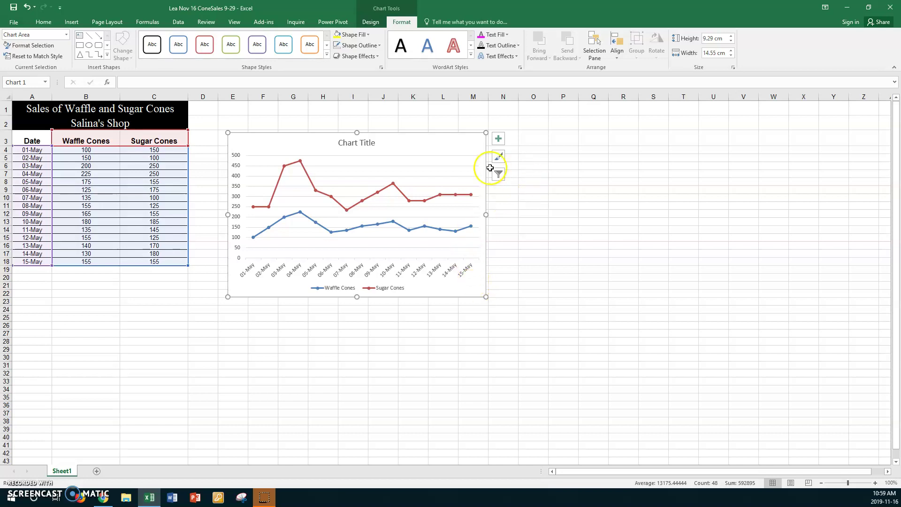
left_click_drag(383, 127, 364, 108)
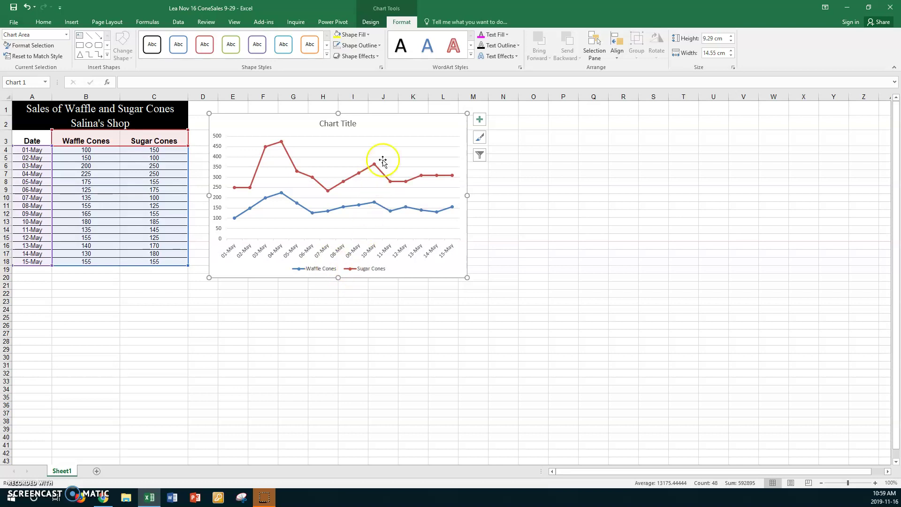
Choose Sheet1 as the chart's location, keeping it as an embedded object
left_click(370, 21)
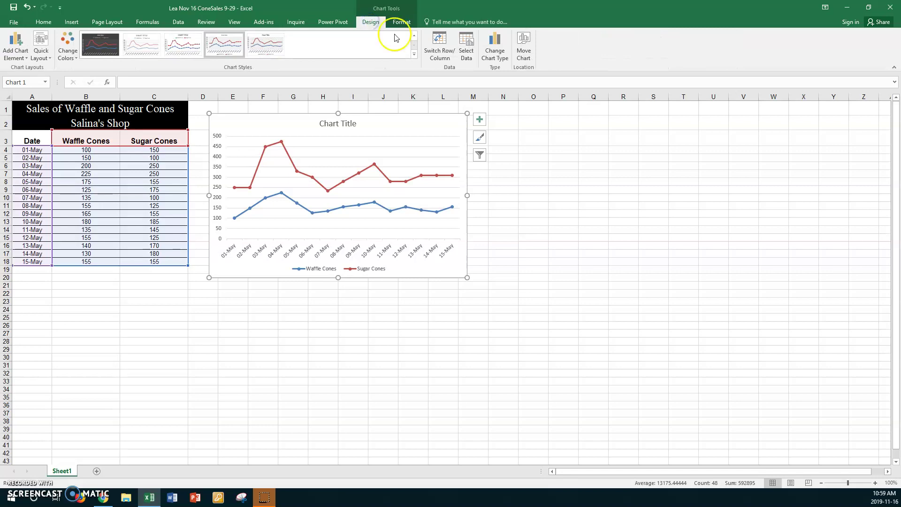
left_click(523, 53)
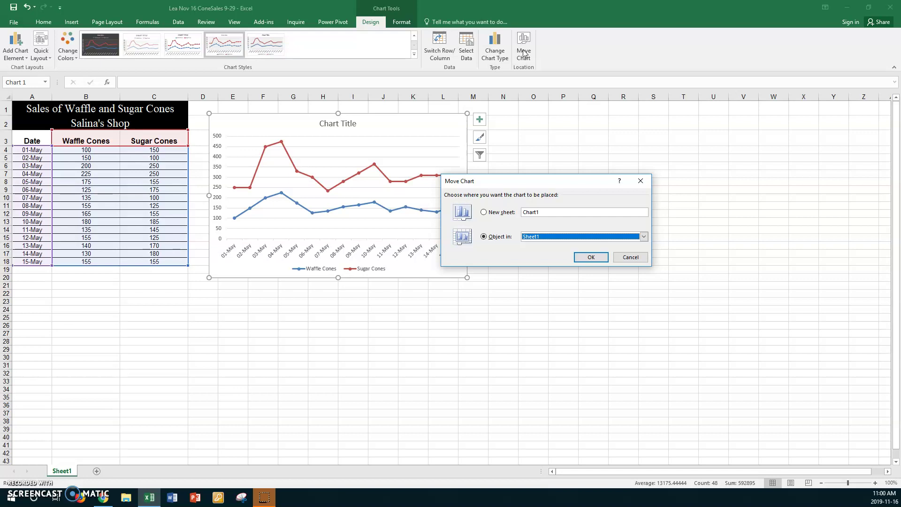
left_click(581, 257)
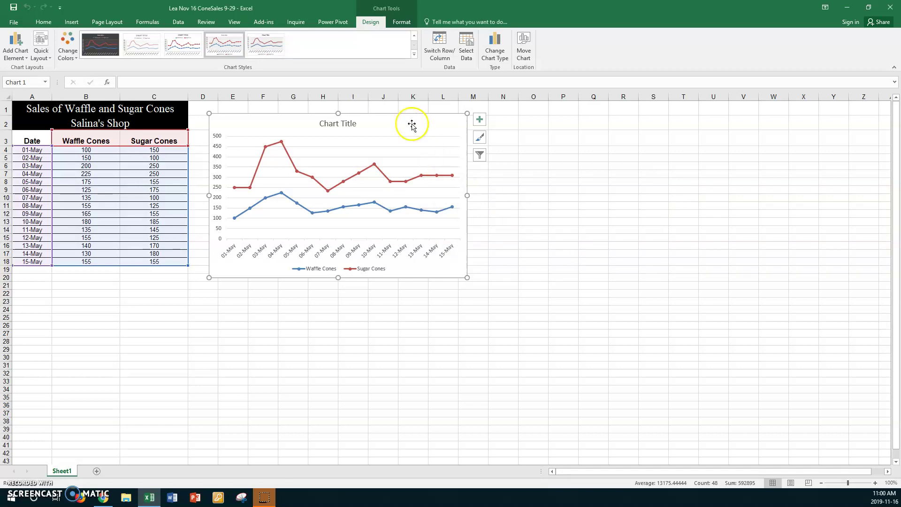
Move the chart to a new sheet named Chart1
left_click(523, 49)
left_click(501, 213)
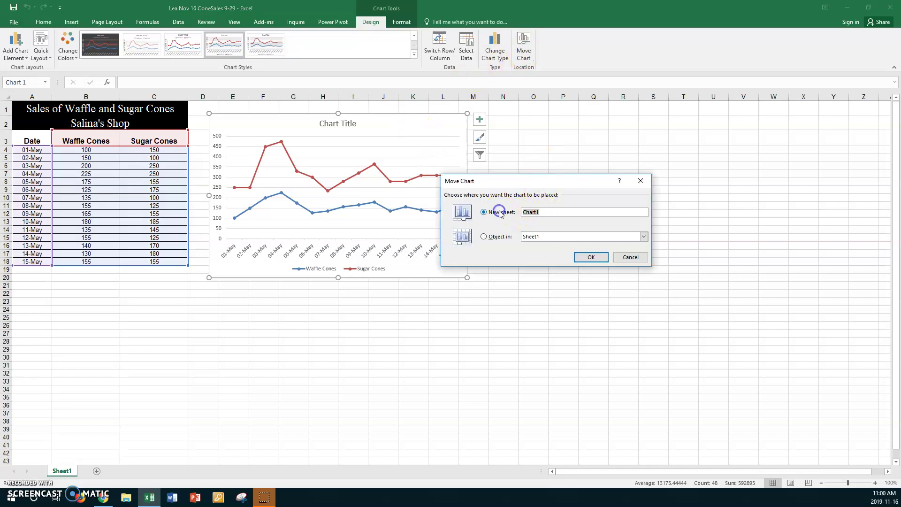
left_click(590, 257)
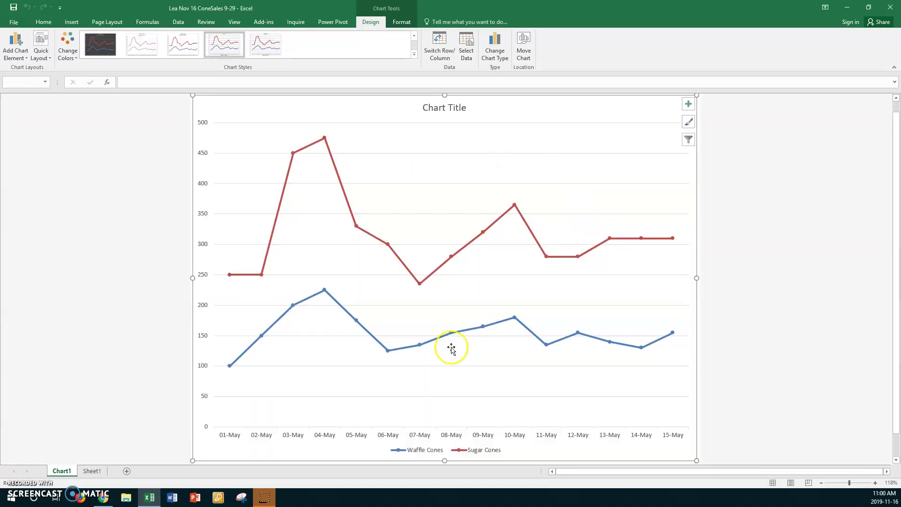
left_click(399, 22)
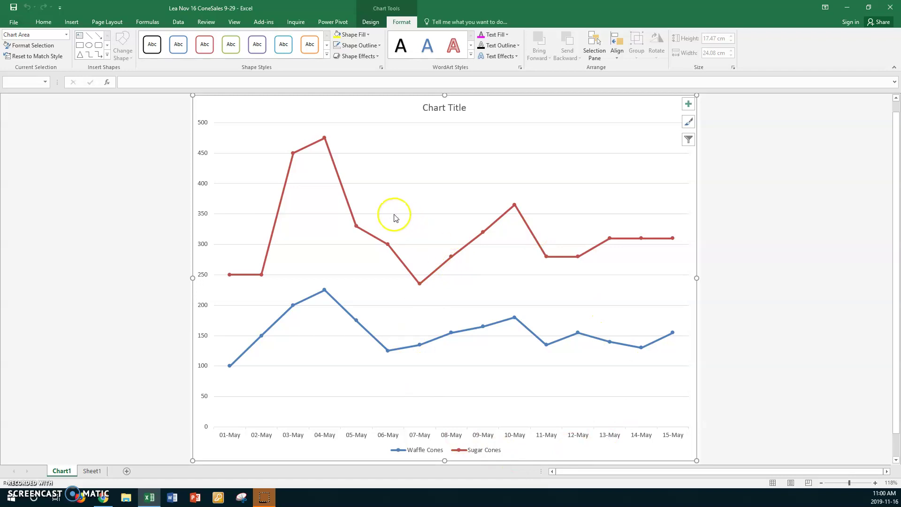
left_click(24, 489)
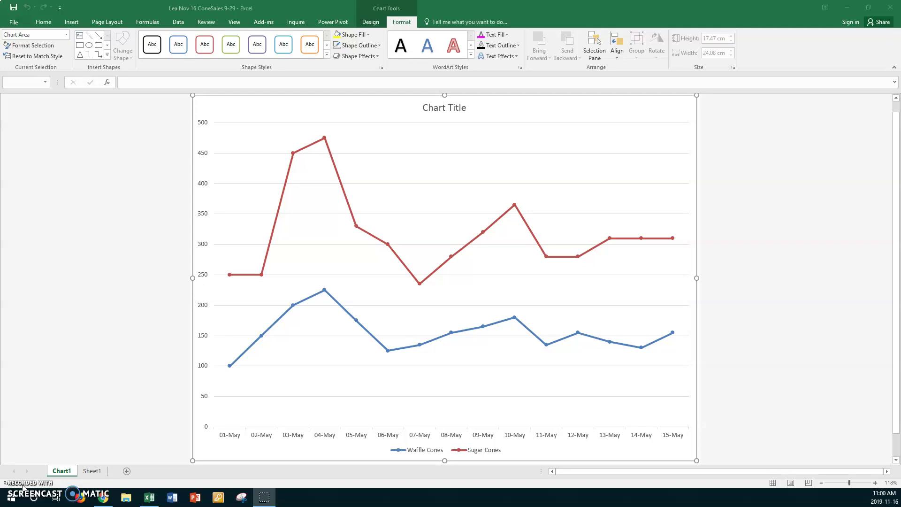
Change the chart type of the Waffle Cones series to Stacked Area, leaving Sugar Cones as a stacked line with markers
left_click(436, 344)
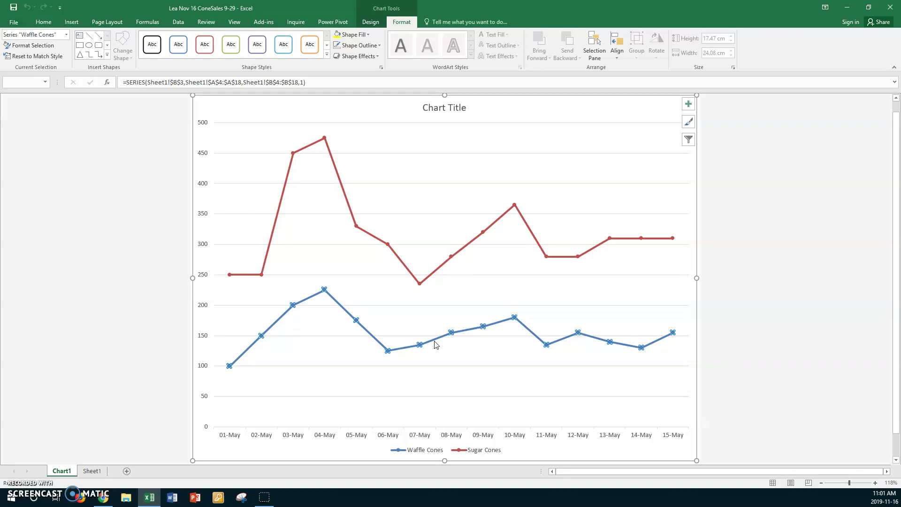
right_click(435, 344)
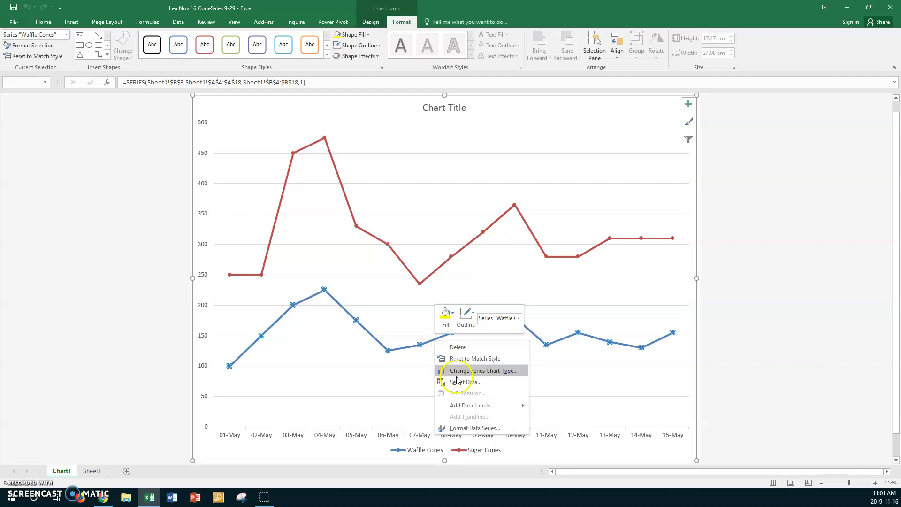
left_click(471, 371)
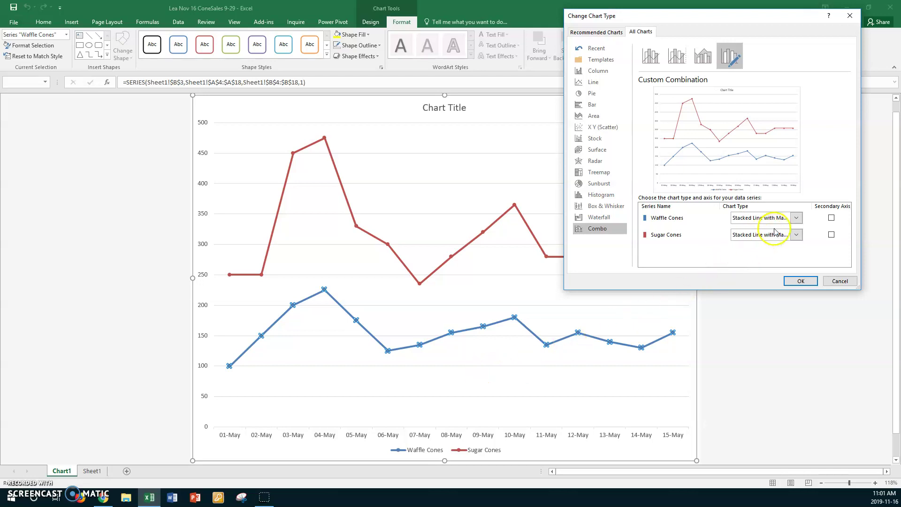
left_click(796, 218)
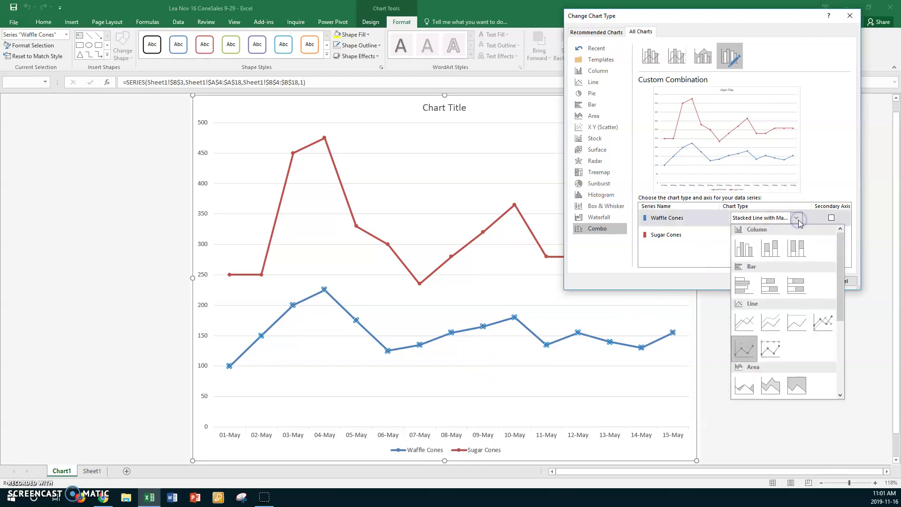
left_click(771, 383)
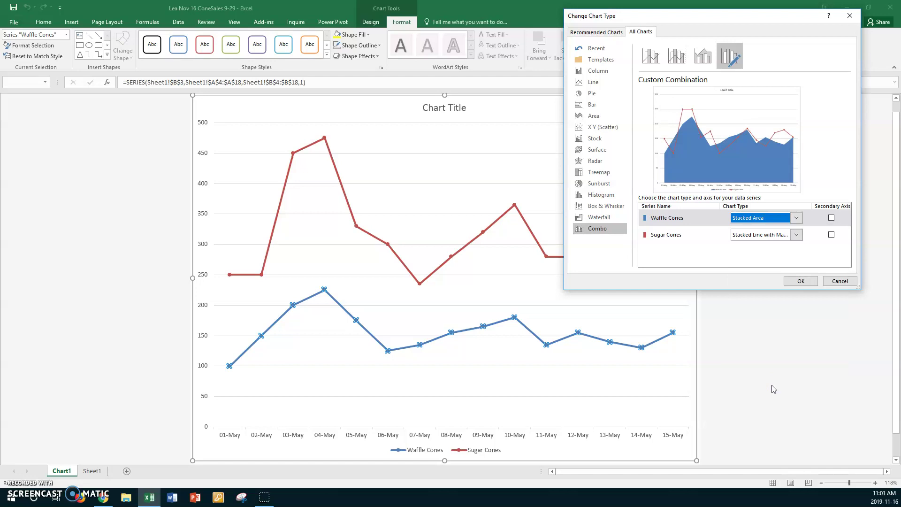
left_click(800, 281)
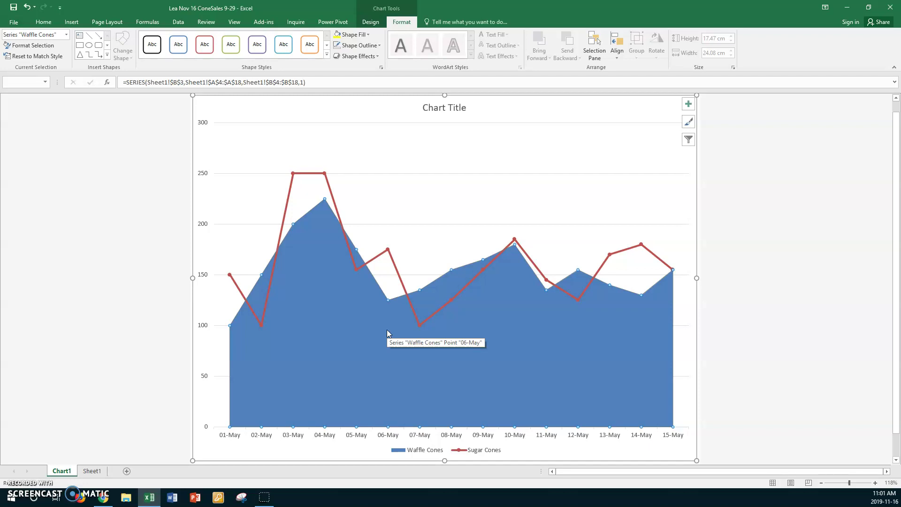
Replace the placeholder chart title with "Waffle and Sugar Cone Sales"
left_click(424, 107)
left_click_drag(424, 106, 458, 109)
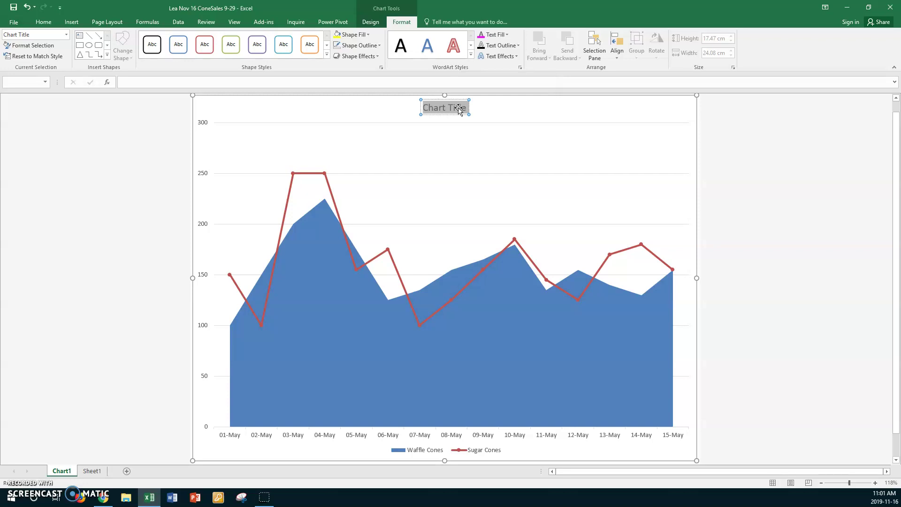
type("Waffle and")
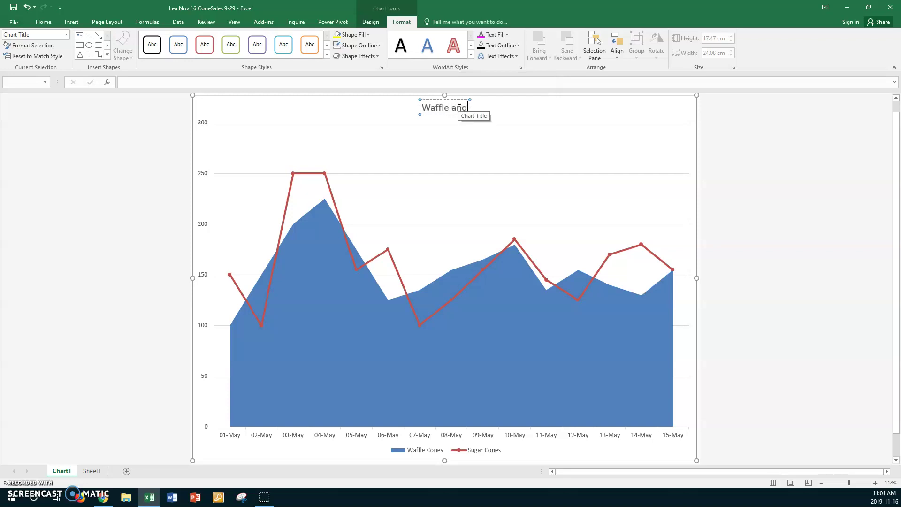
type(" Sugar Cone")
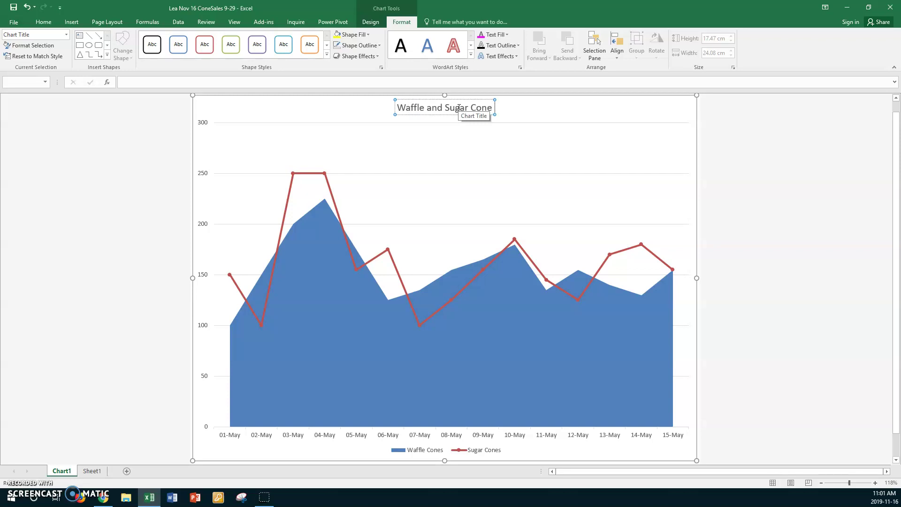
type(" Sales")
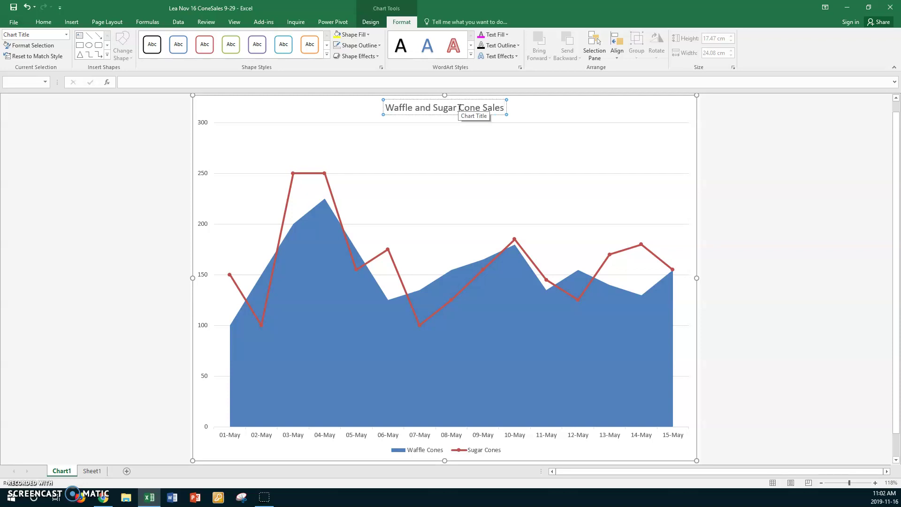
Format the whole chart title as red, 28-point, bold italic text
key("ctrl+a")
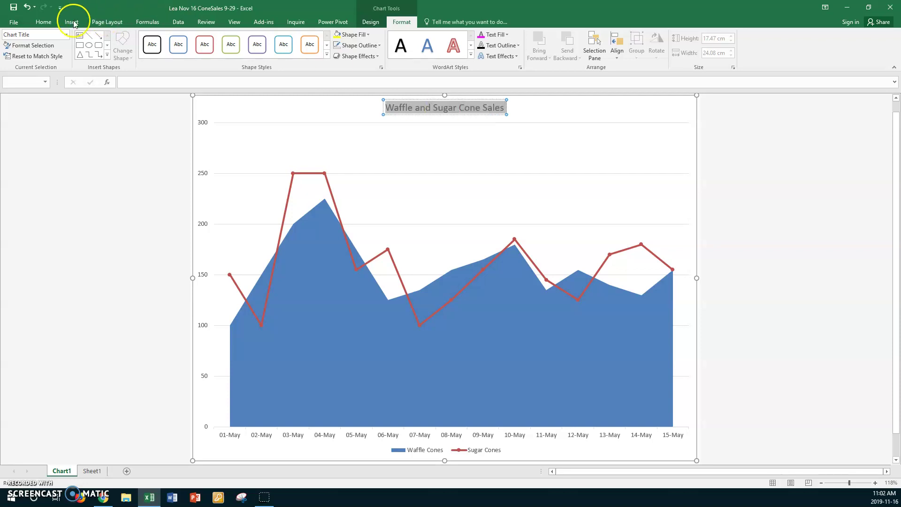
left_click(41, 20)
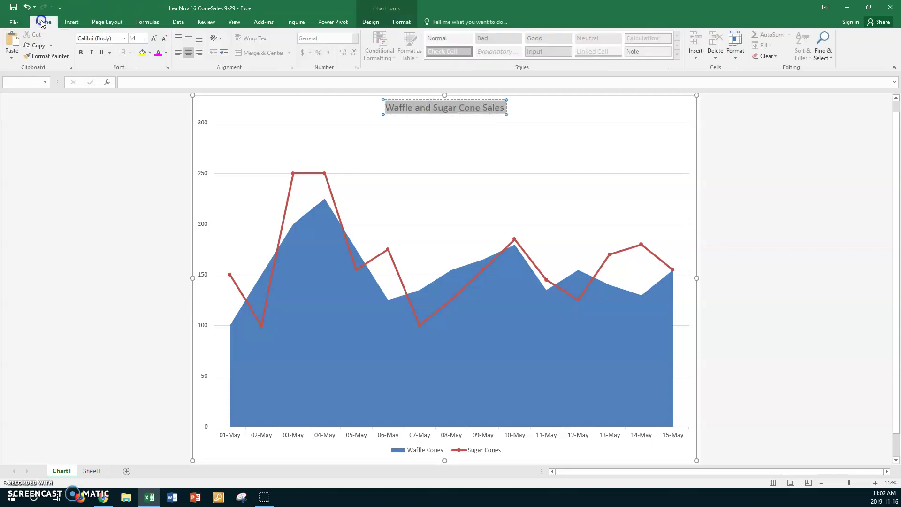
left_click(166, 56)
left_click(199, 82)
left_click(144, 38)
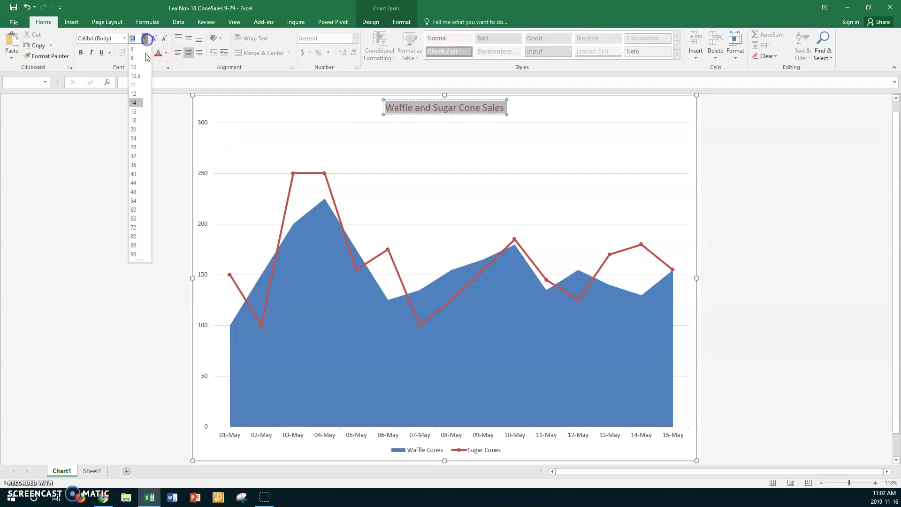
left_click(135, 147)
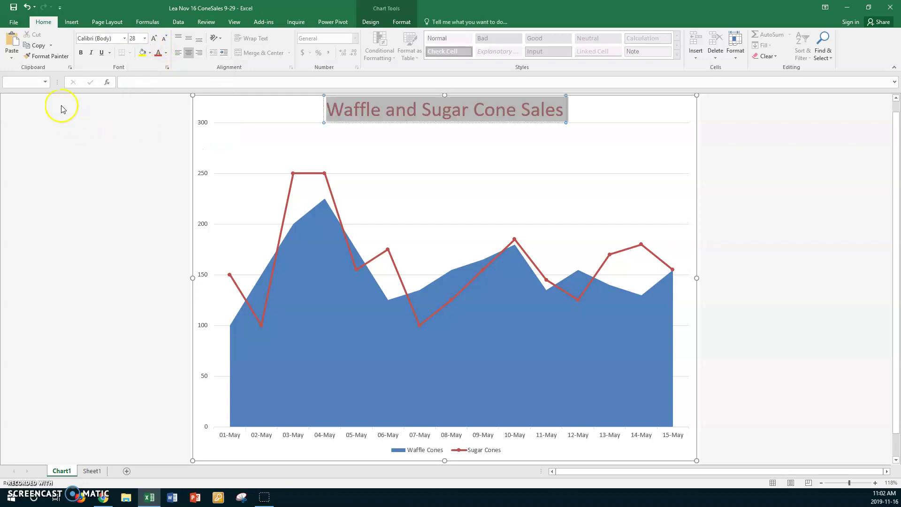
left_click(81, 53)
left_click(93, 53)
left_click(595, 112)
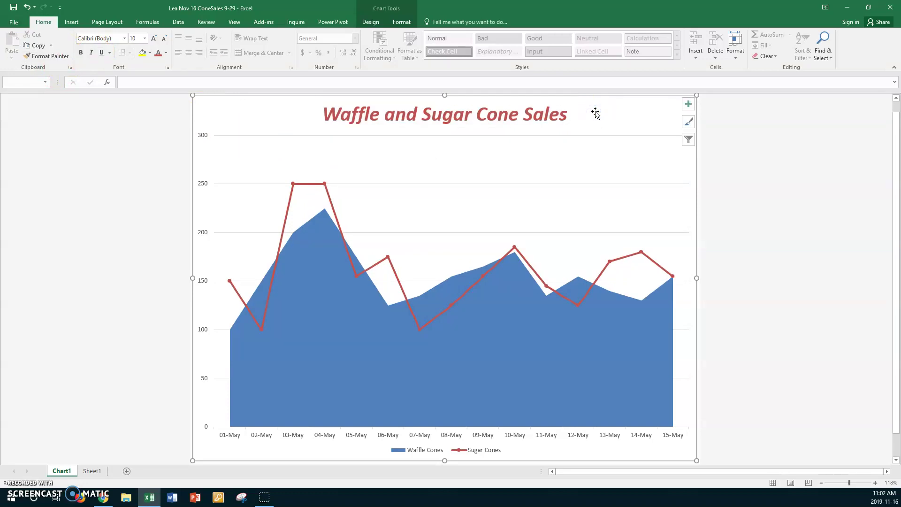
Add primary minor horizontal gridlines to the chart
left_click(494, 136)
left_click(370, 22)
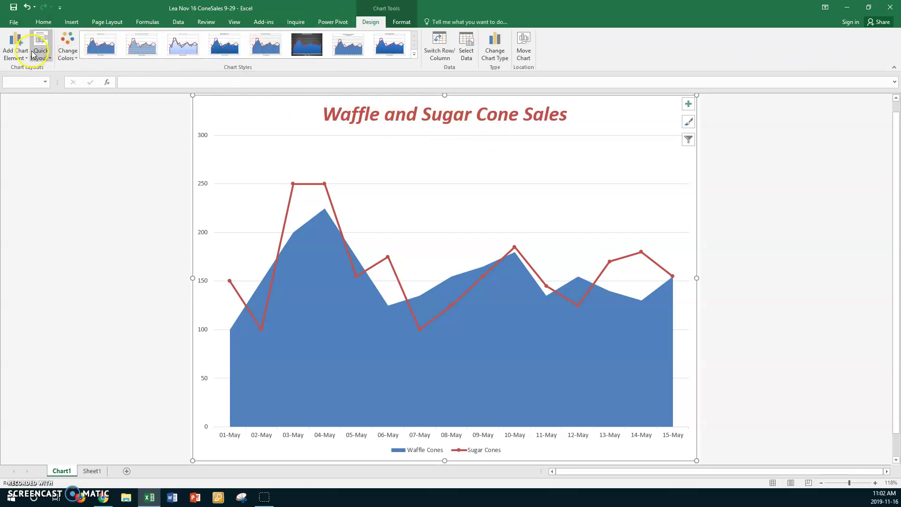
left_click(15, 47)
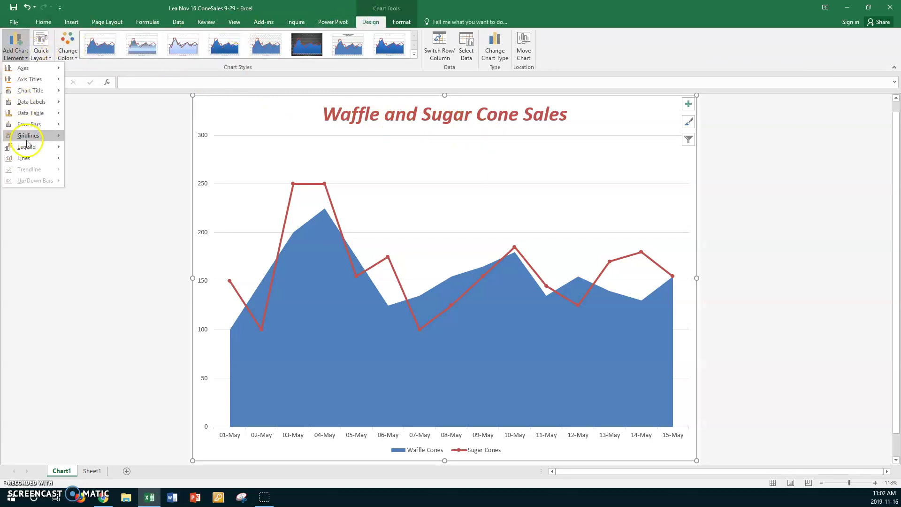
mouse_move(29, 136)
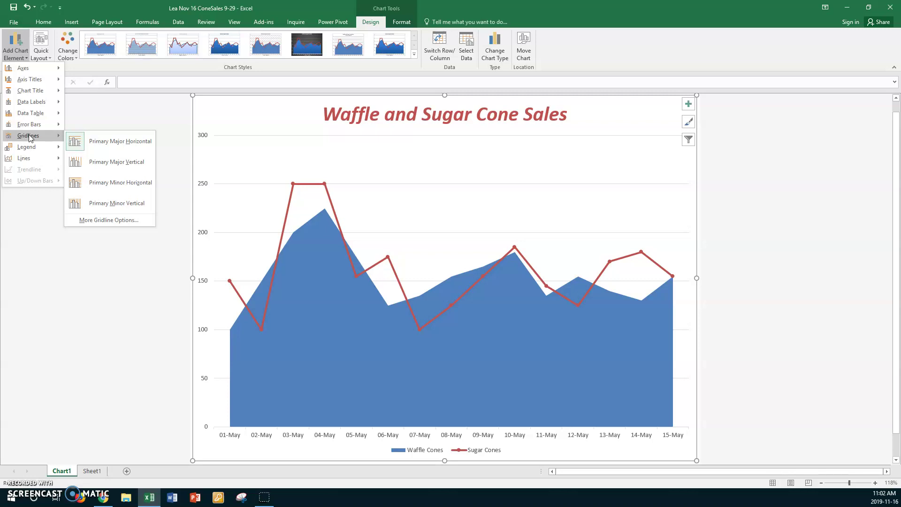
left_click(107, 183)
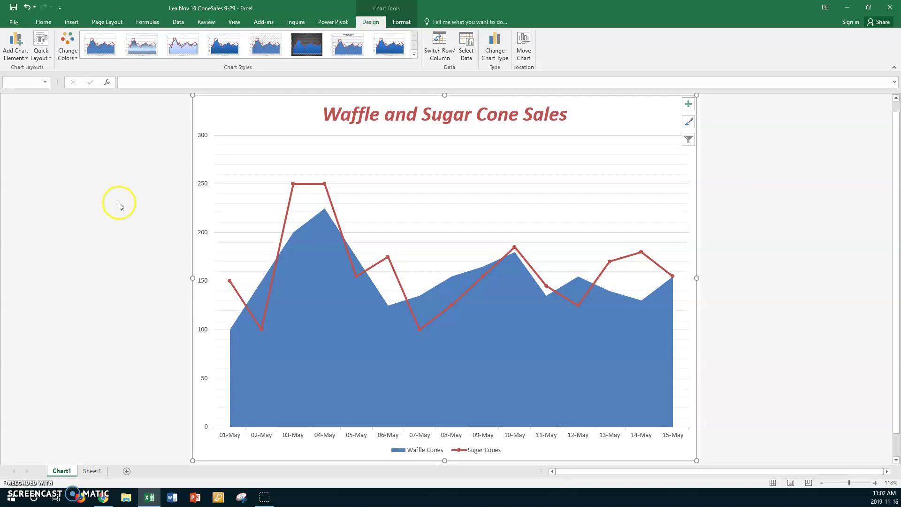
Open the formatting options for the Waffle Cones area series and set its fill to Gradient fill
left_click(333, 351)
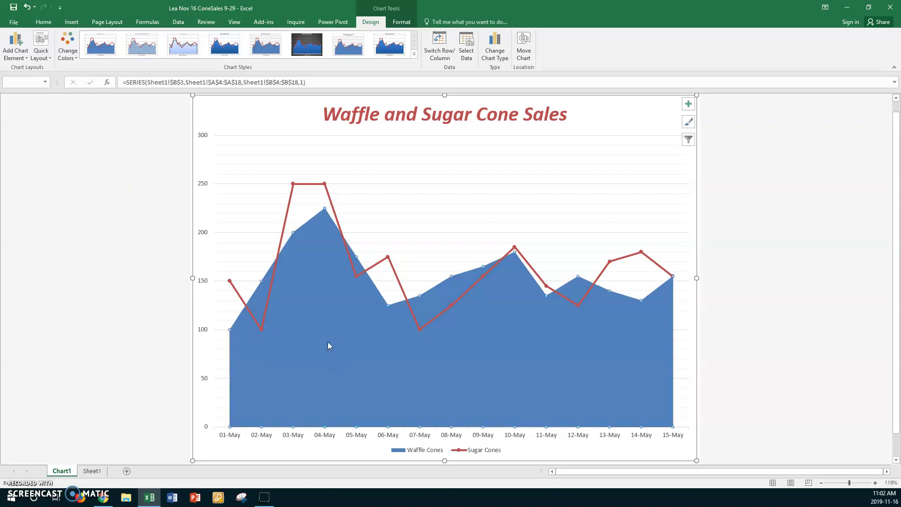
right_click(327, 343)
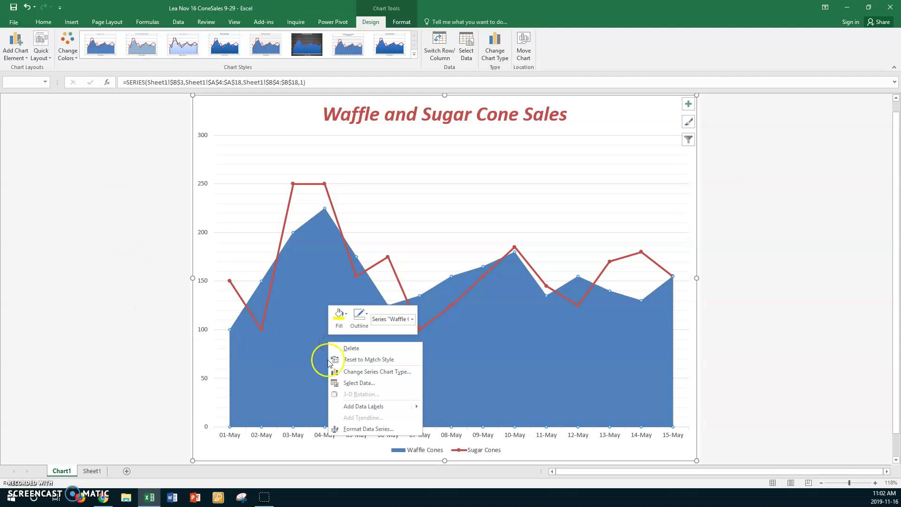
left_click(353, 428)
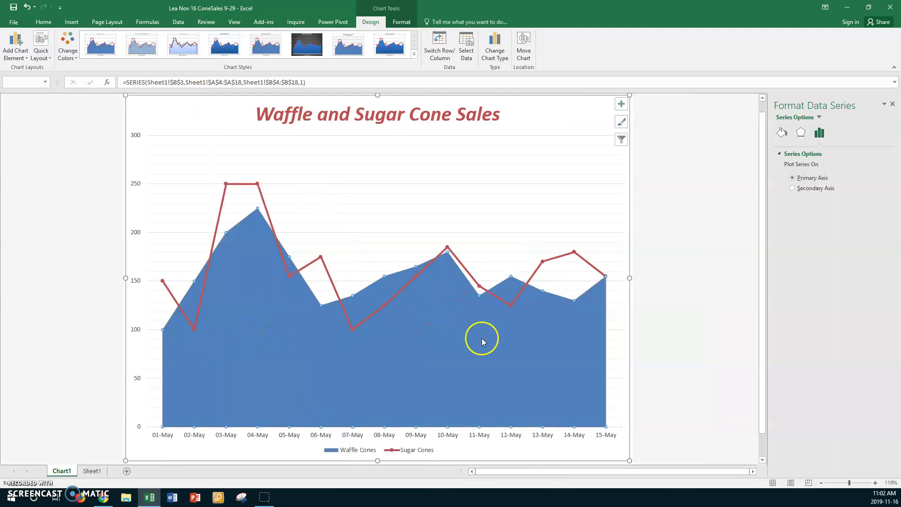
left_click(780, 135)
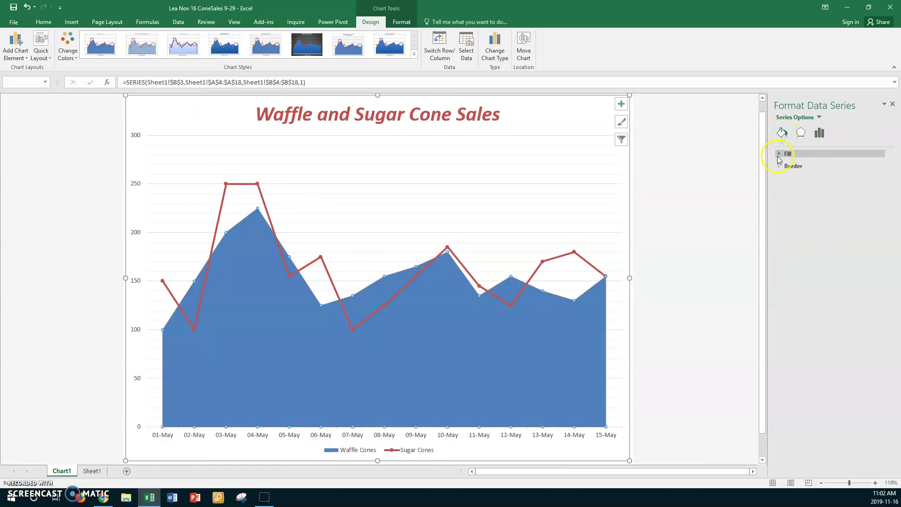
left_click(779, 155)
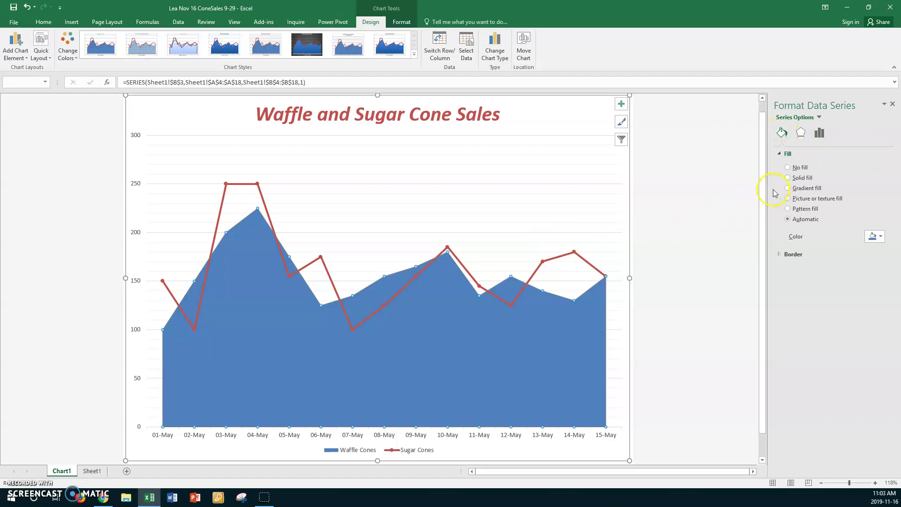
left_click(788, 193)
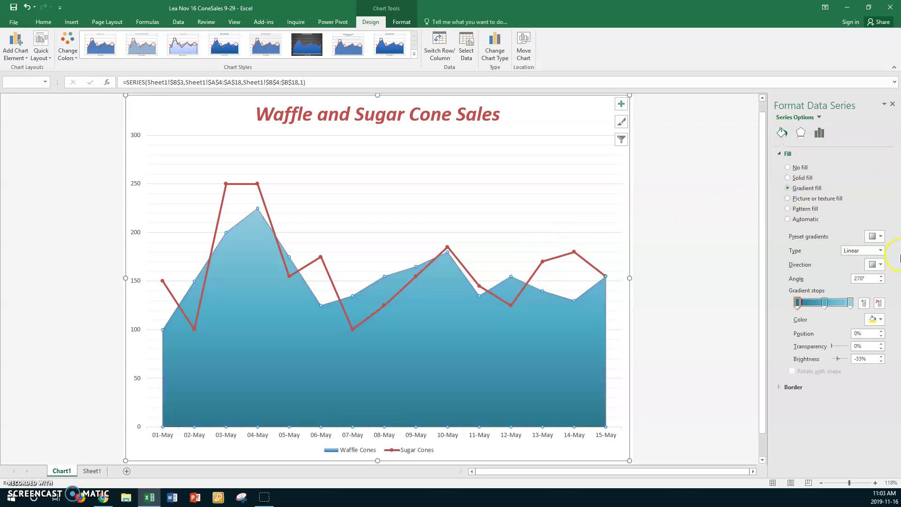
Try the white-to-purple radial preset gradient on the Waffle Cones area, radiating from the center
left_click(880, 236)
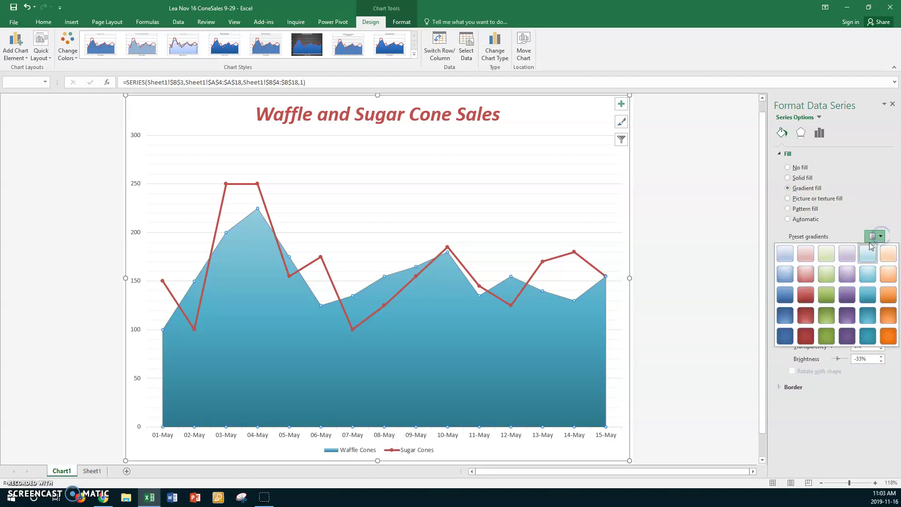
left_click(846, 274)
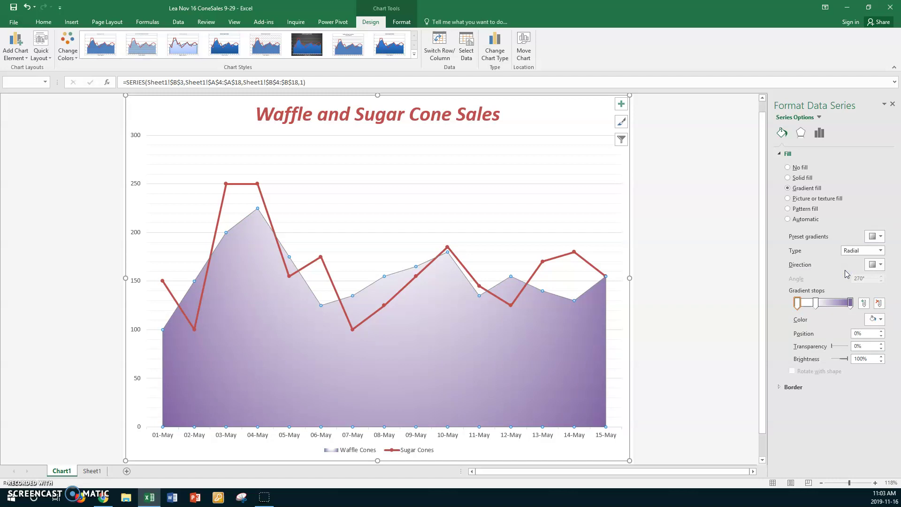
left_click(880, 250)
left_click(880, 250)
left_click(880, 265)
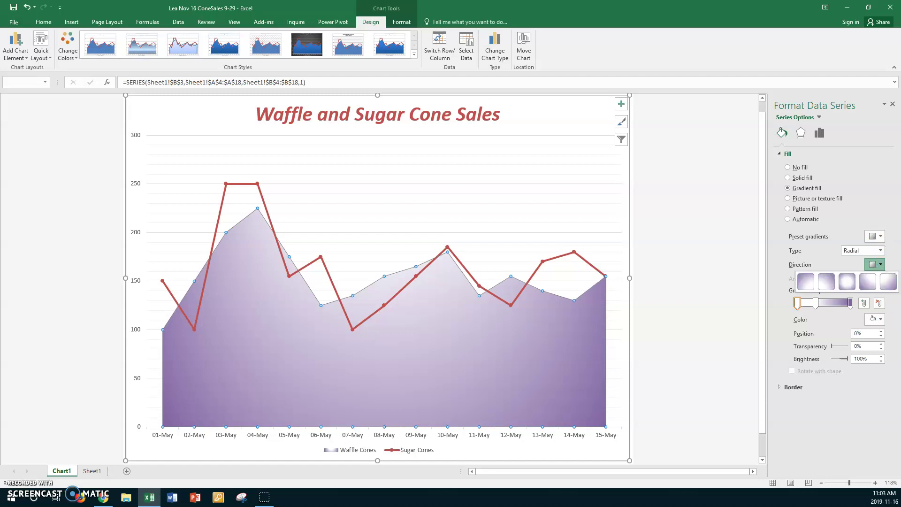
left_click(848, 284)
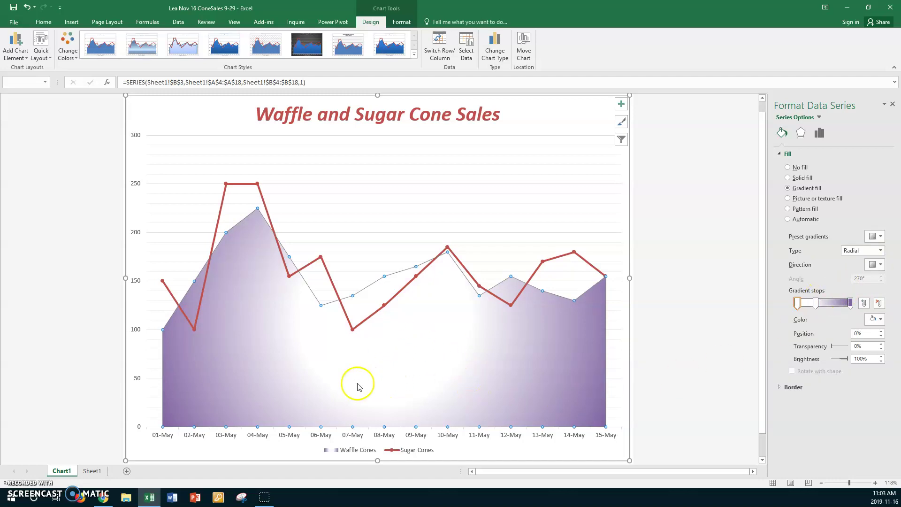
Try the darker purple linear preset gradient on the Waffle Cones area and open its direction choices
left_click(881, 237)
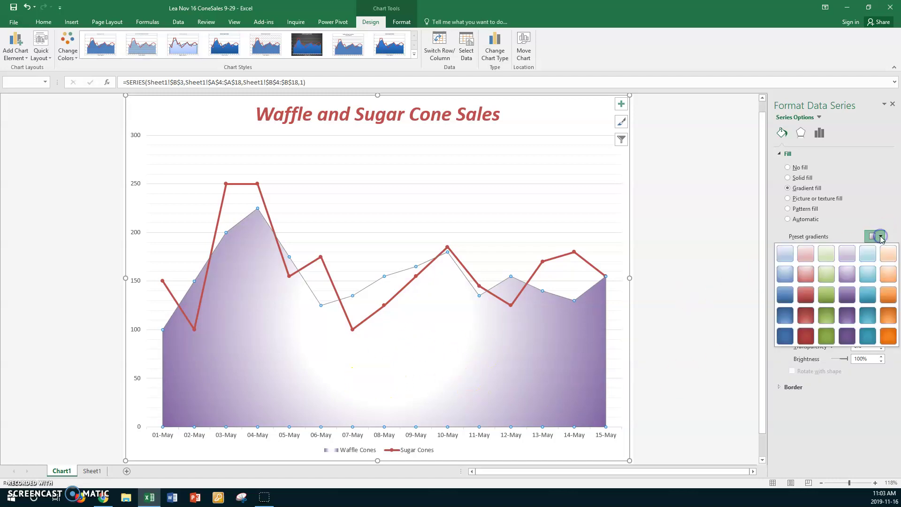
left_click(850, 293)
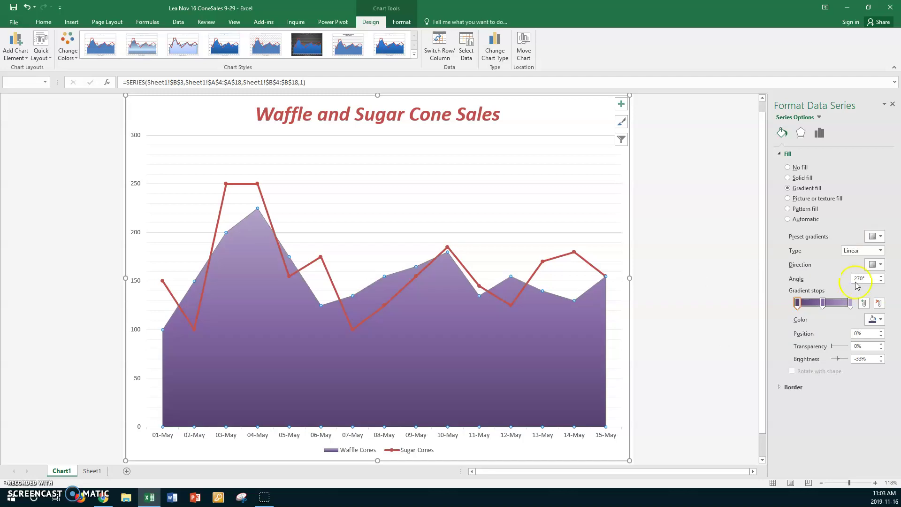
left_click(882, 265)
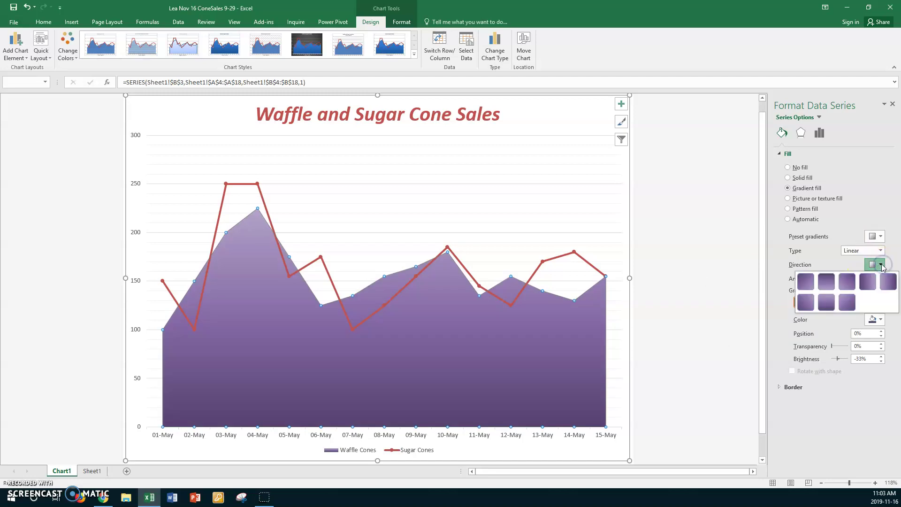
Return the Waffle Cones fill to the white-to-purple radial preset and set the gradient direction to radiate from the center
left_click(882, 237)
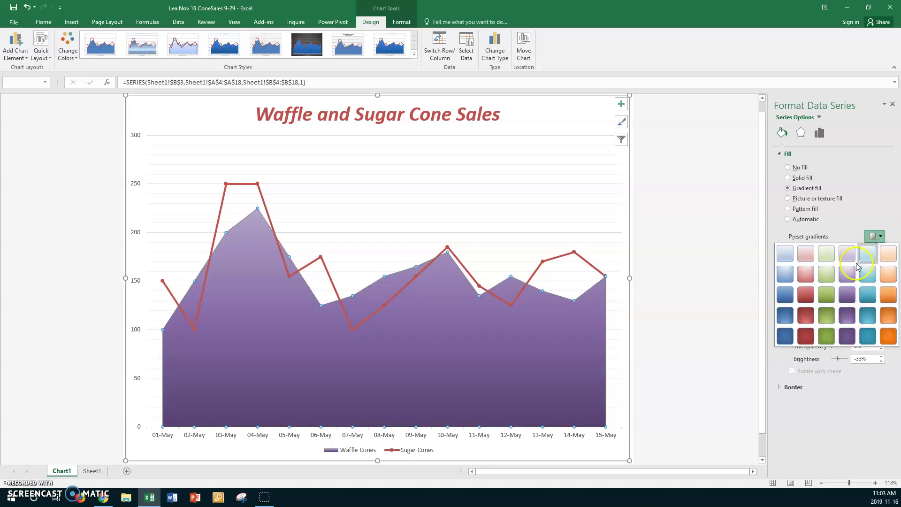
left_click(850, 275)
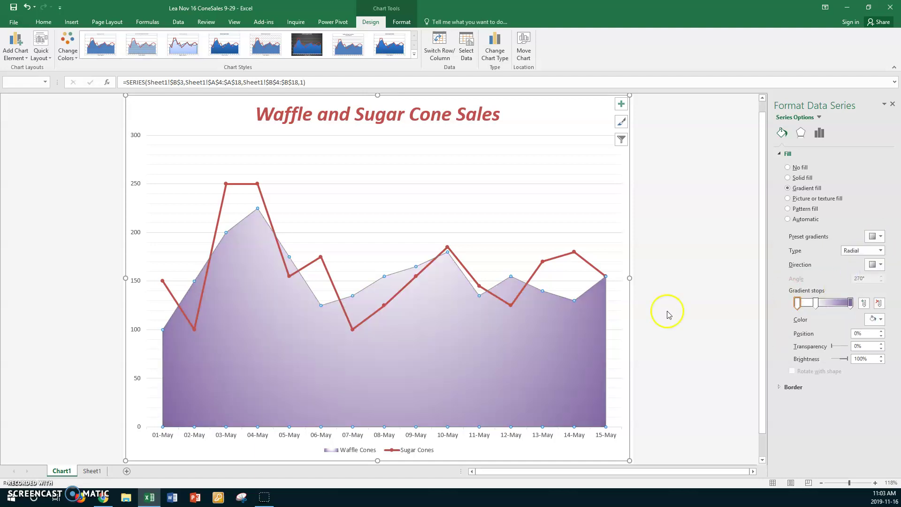
left_click(882, 266)
left_click(888, 282)
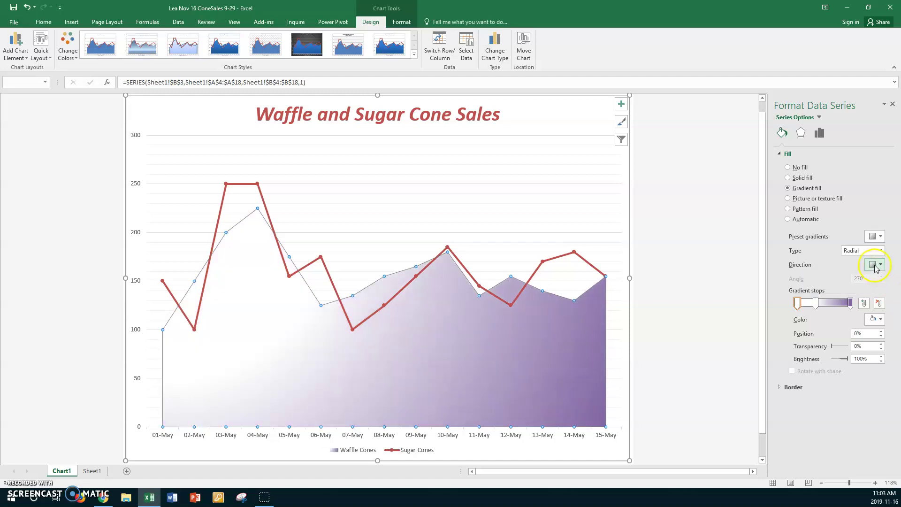
left_click(878, 265)
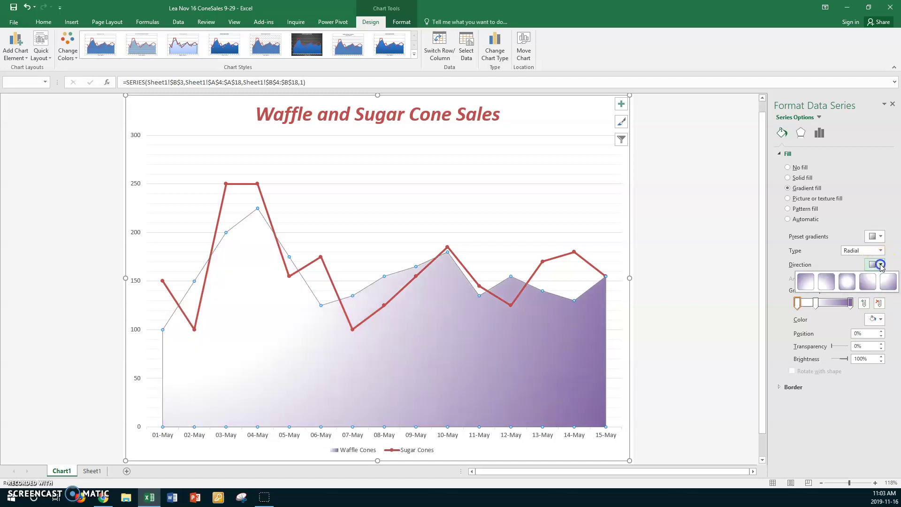
left_click(847, 281)
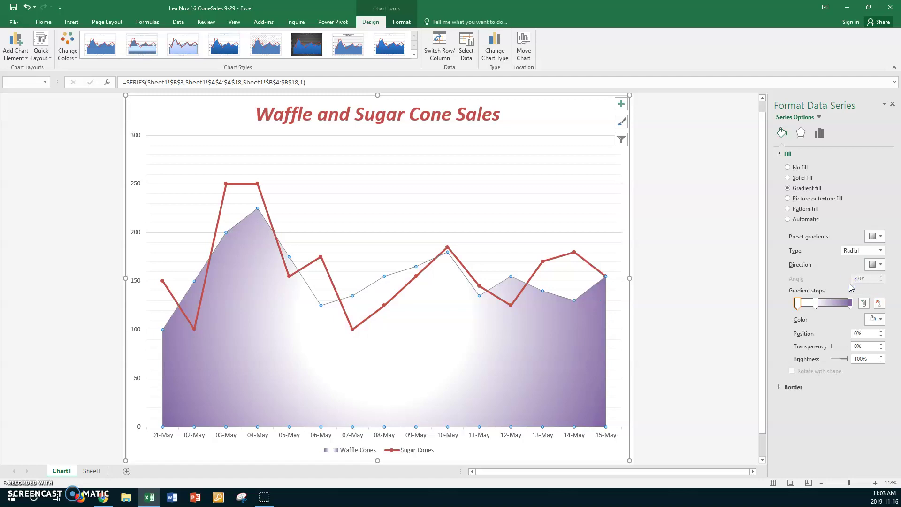
Change the middle gradient stop, at position 35%, to the green theme color
left_click(815, 303)
left_click(881, 323)
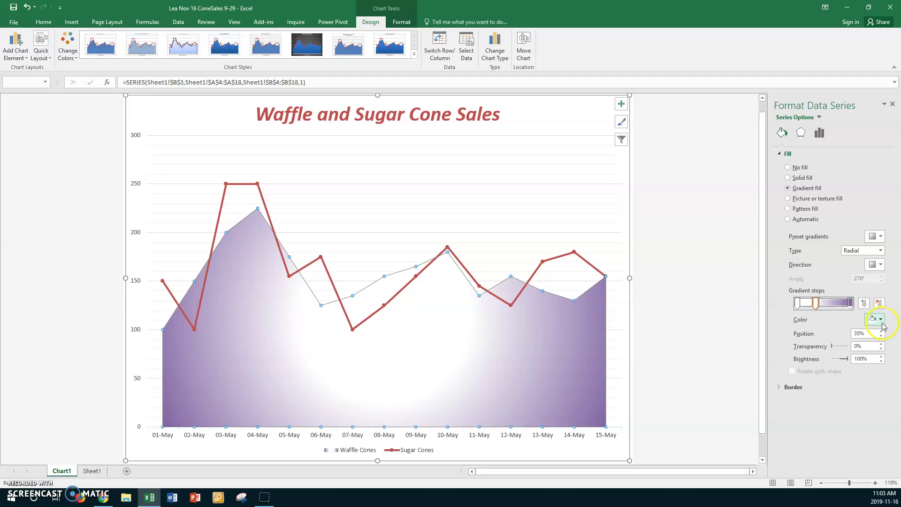
left_click(880, 320)
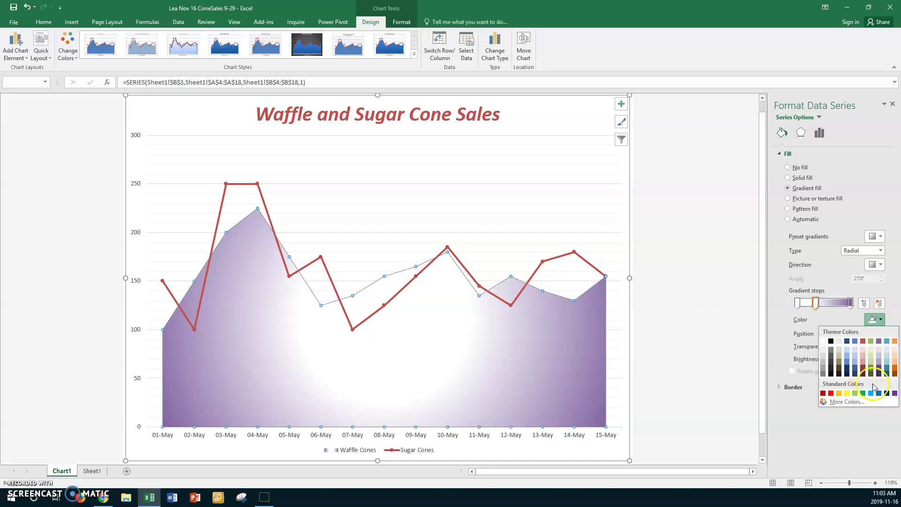
left_click(871, 349)
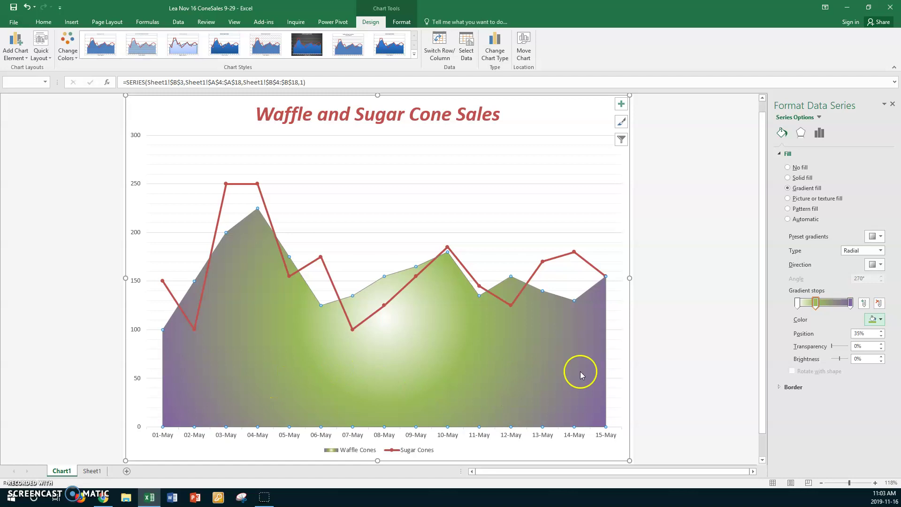
Set the Waffle Cones gradient type to Linear, with a diagonal direction at a 135° angle
left_click(882, 252)
left_click(854, 258)
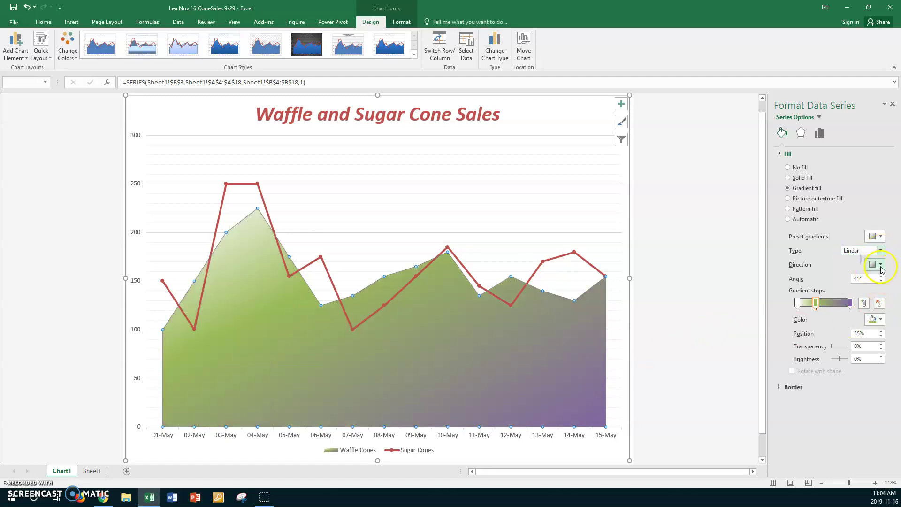
left_click(881, 265)
left_click(851, 284)
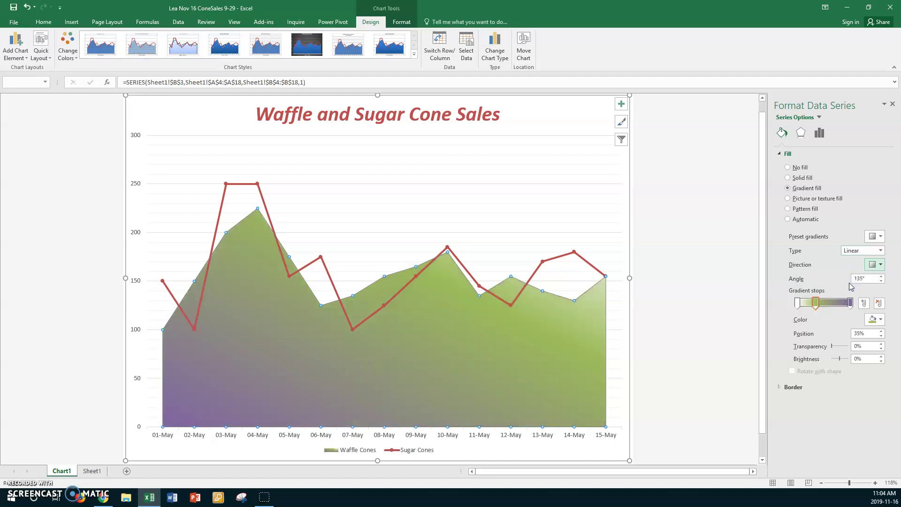
left_click(880, 265)
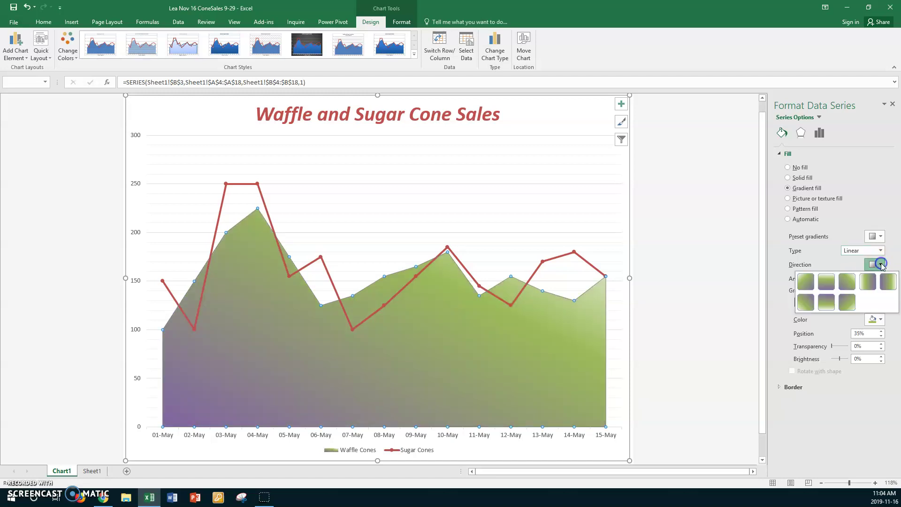
left_click(880, 265)
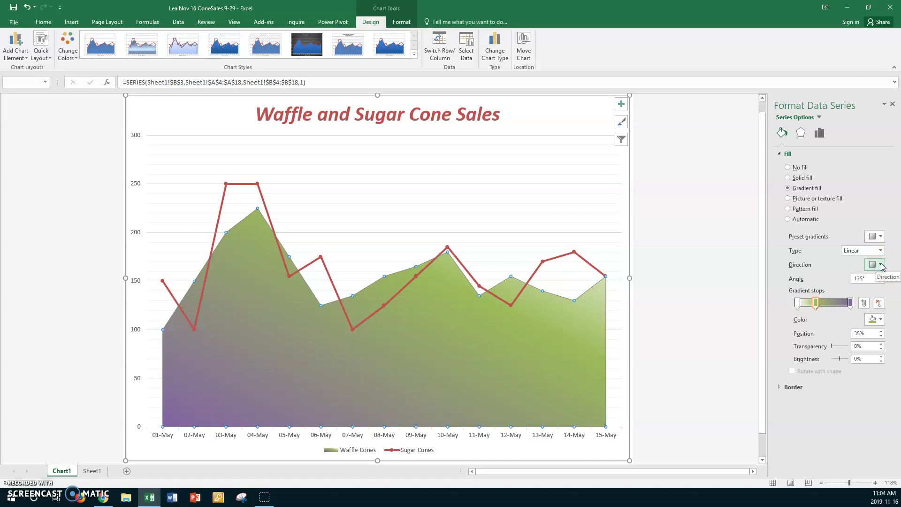
Change the first gradient stop of the Waffle Cones fill, at position 0%, to the 25% darker orange theme color
left_click(796, 305)
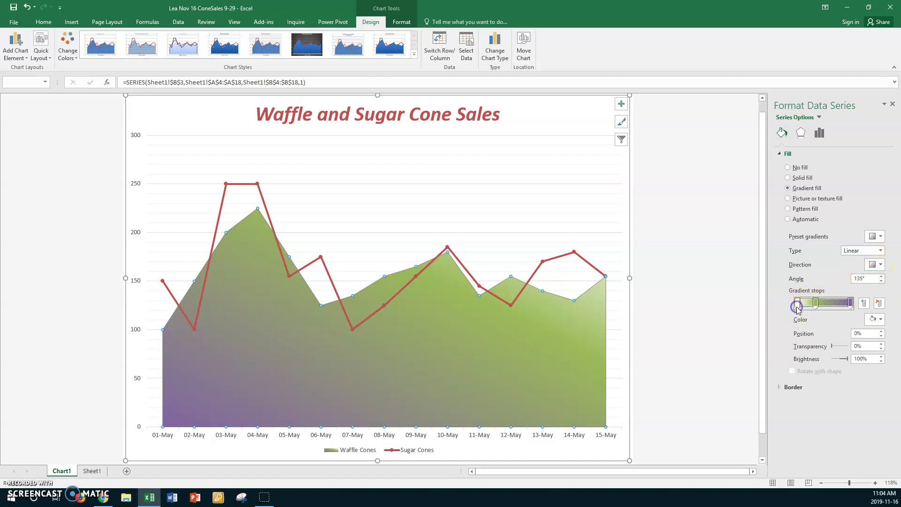
left_click(874, 318)
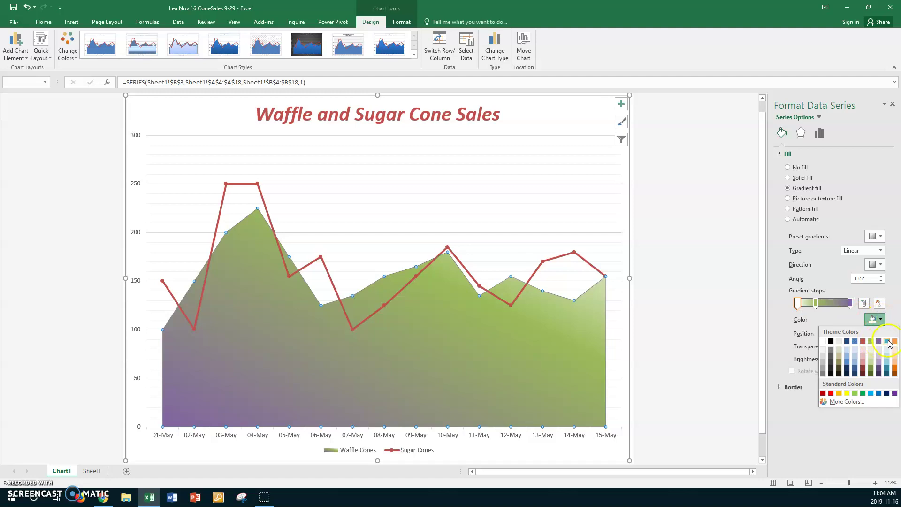
left_click(894, 368)
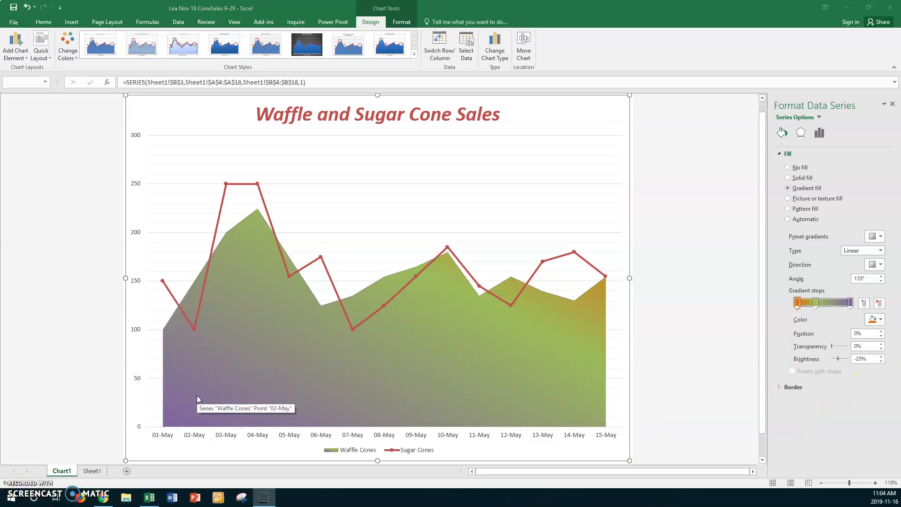
Format the Sugar Cones series line as a solid line in the purple theme color
left_click(264, 212)
left_click(262, 193)
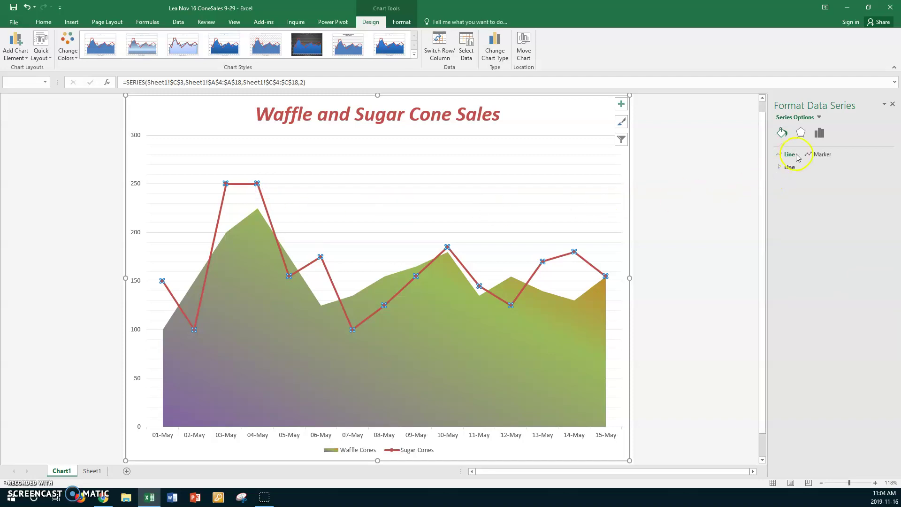
left_click(782, 168)
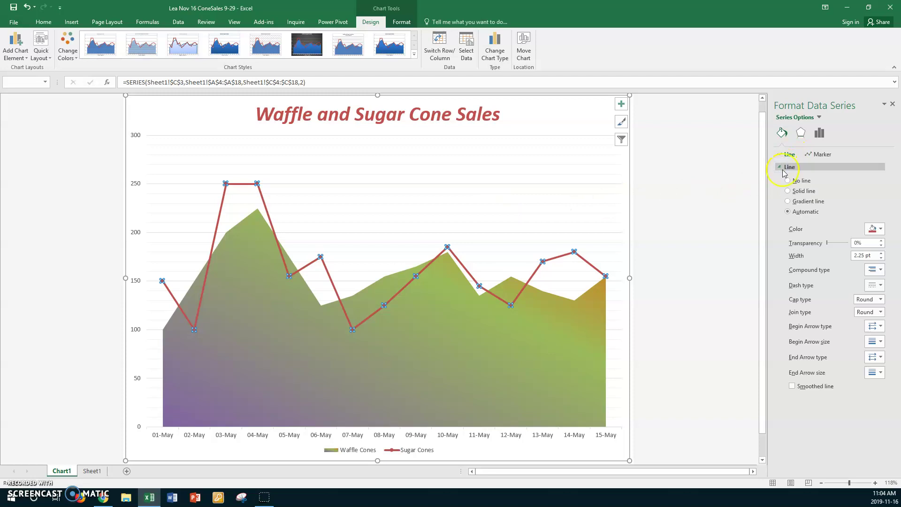
left_click(787, 191)
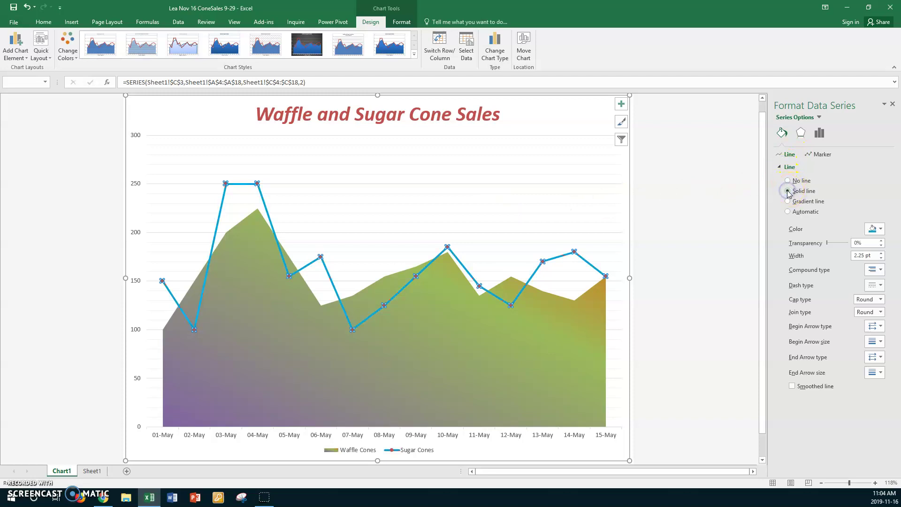
left_click(875, 229)
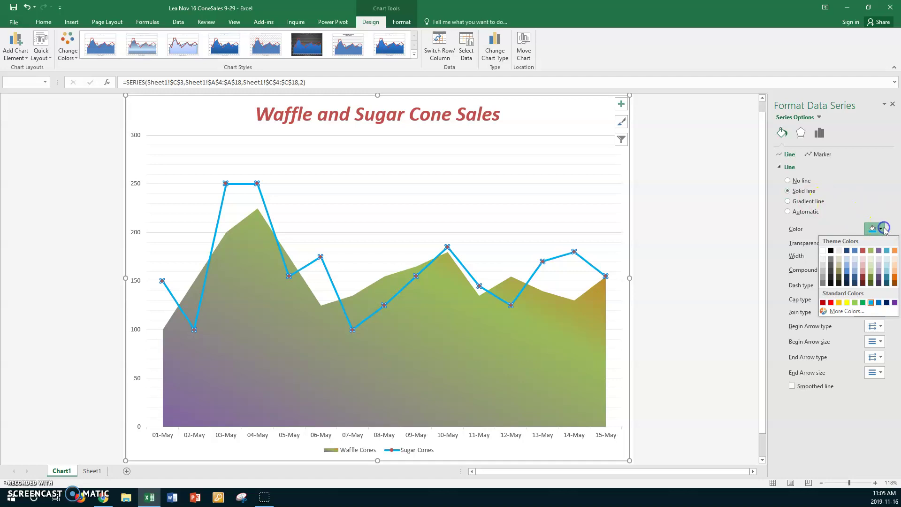
left_click(862, 250)
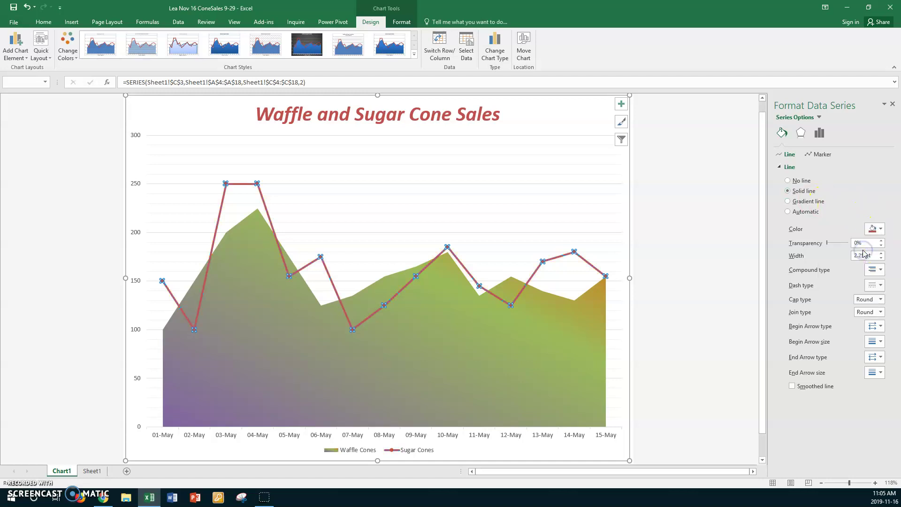
left_click(876, 229)
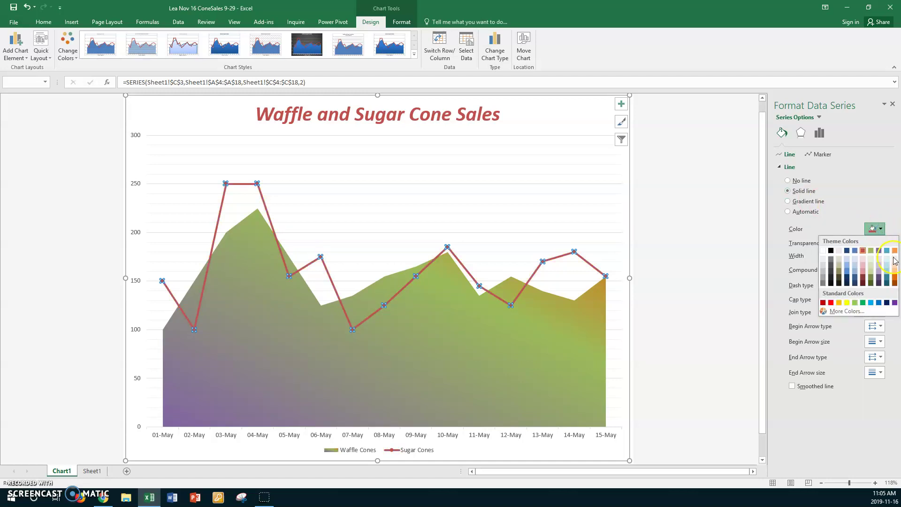
left_click(879, 279)
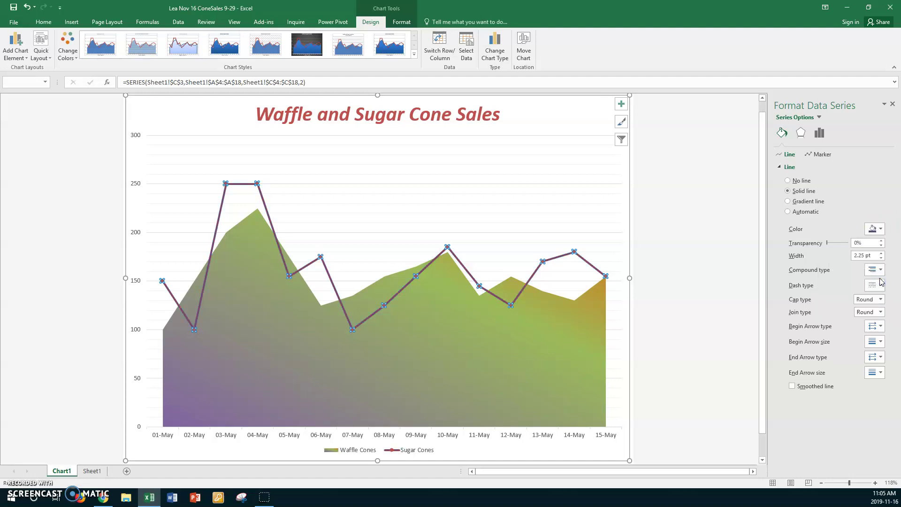
left_click(876, 229)
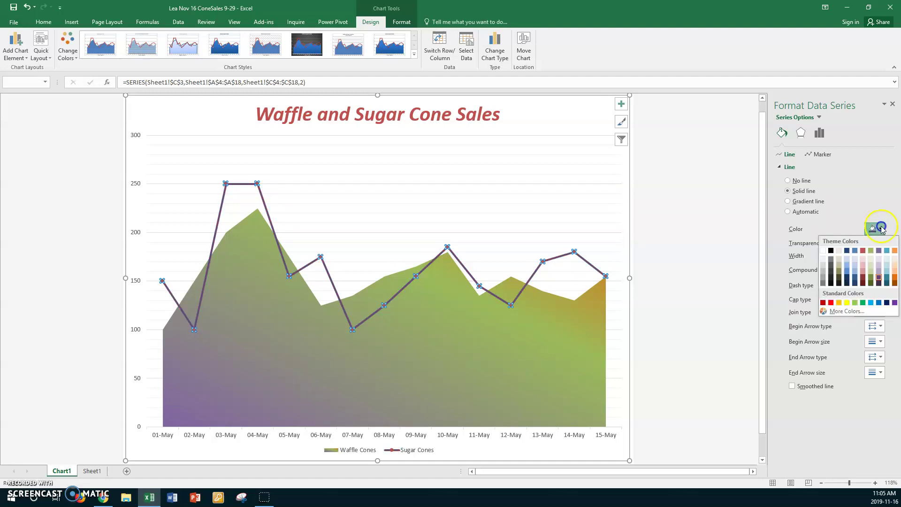
left_click(880, 251)
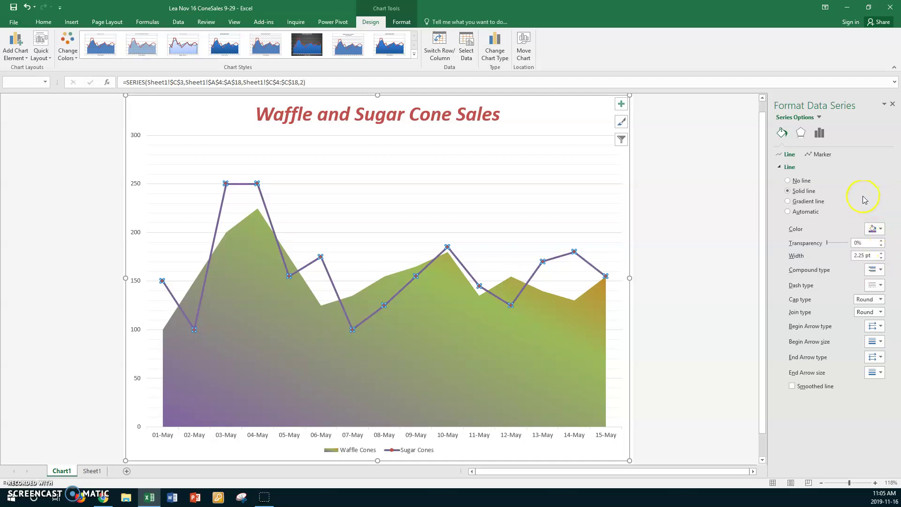
Change the Sugar Cones markers to the built-in diamond type and set their size to 10
left_click(821, 154)
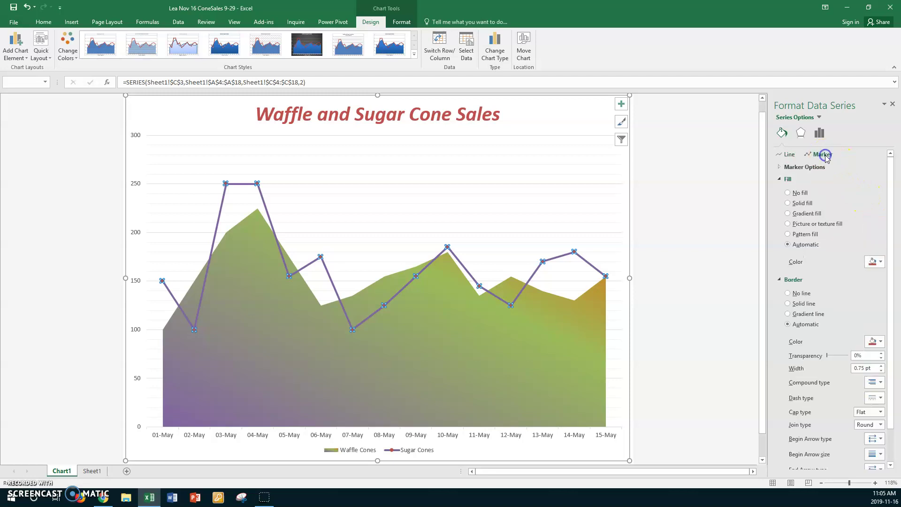
left_click(779, 167)
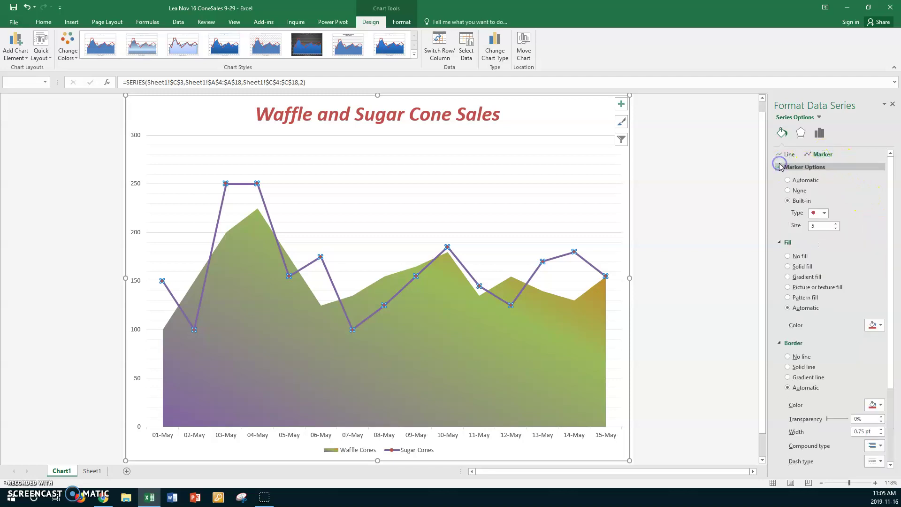
left_click(825, 214)
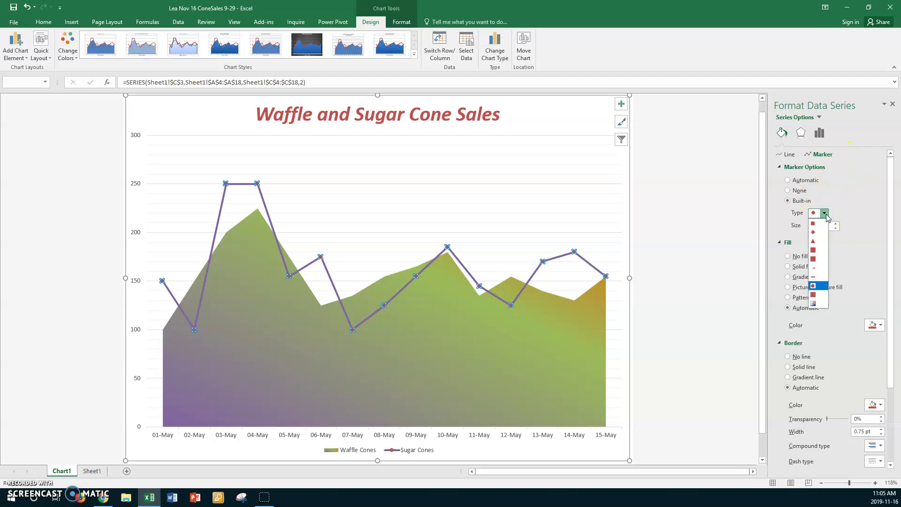
left_click(816, 233)
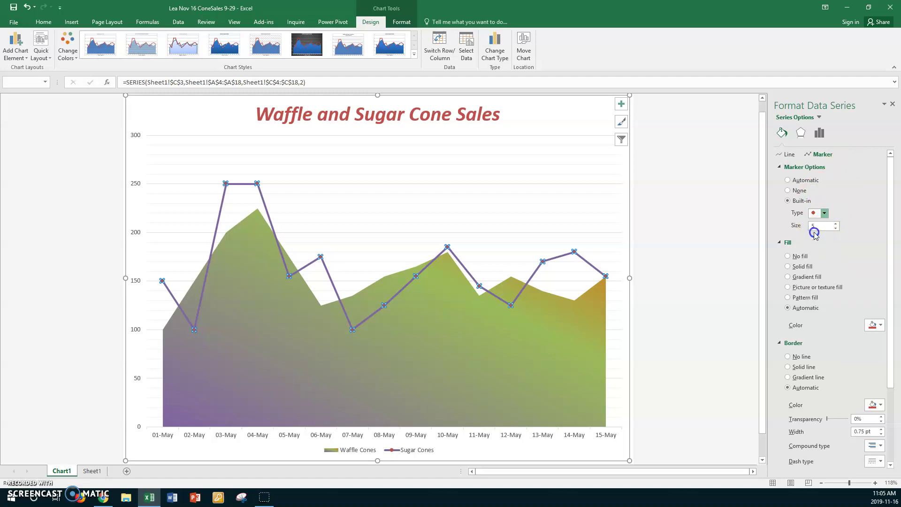
left_click_drag(821, 225, 799, 227)
Give the Sugar Cones markers a solid fill in the standard purple color
left_click(787, 267)
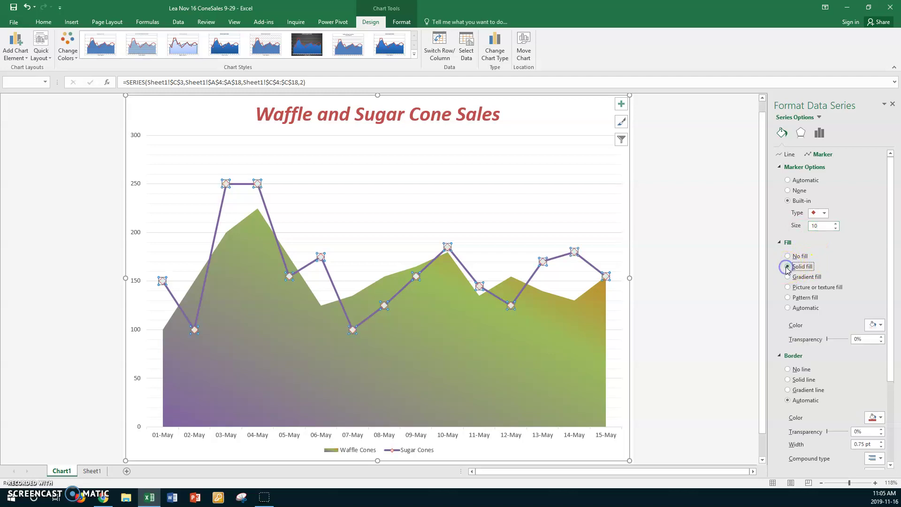
left_click(880, 325)
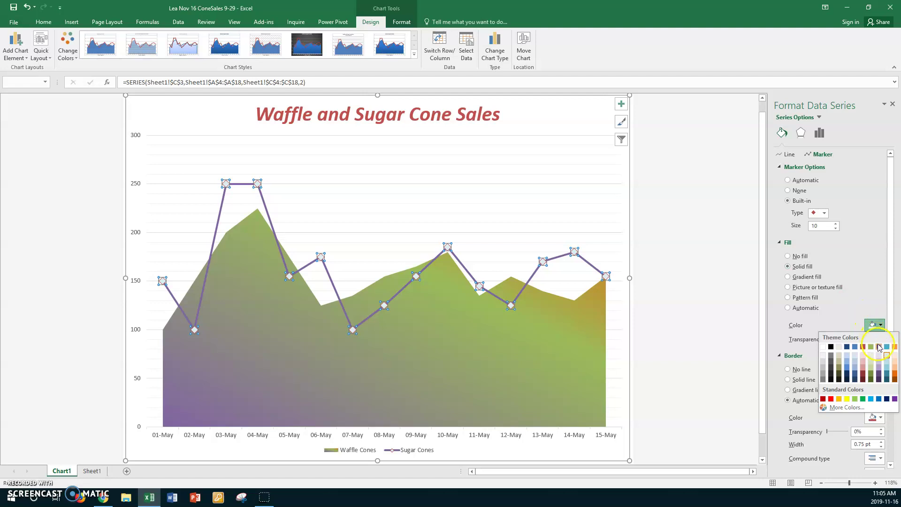
left_click(878, 347)
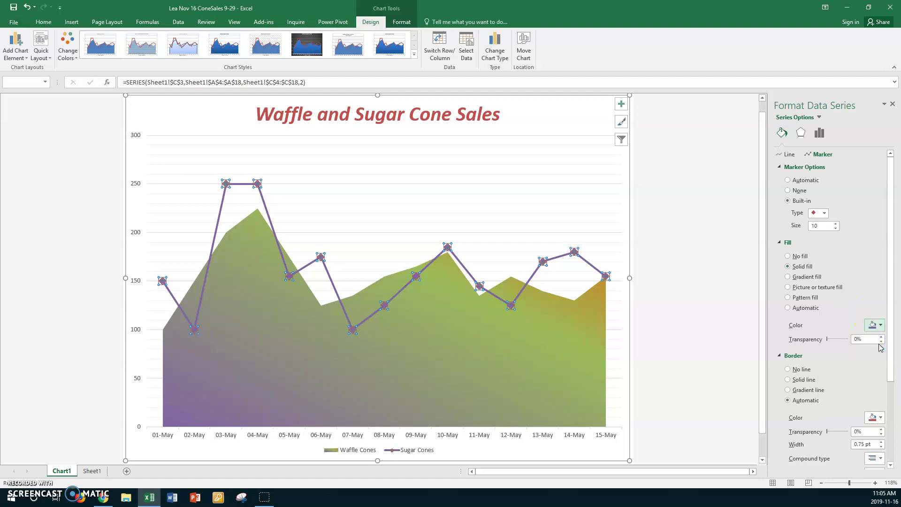
left_click(878, 324)
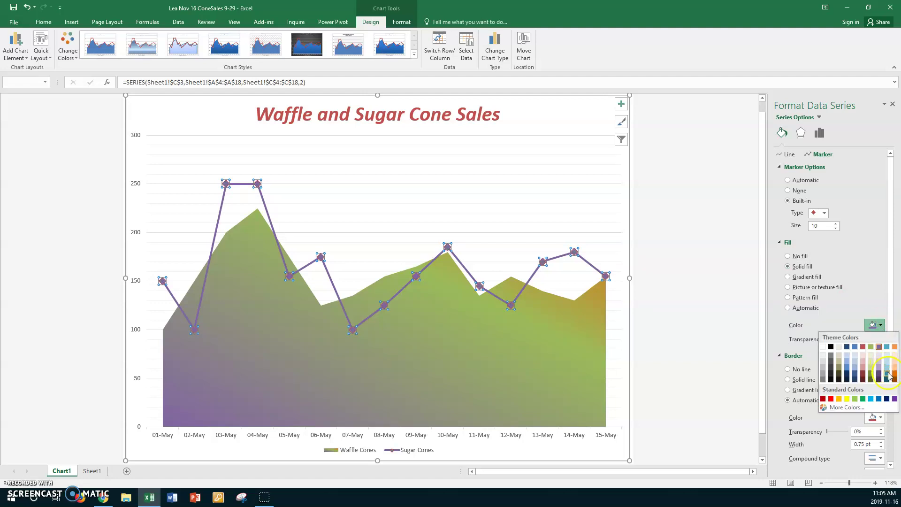
left_click(887, 399)
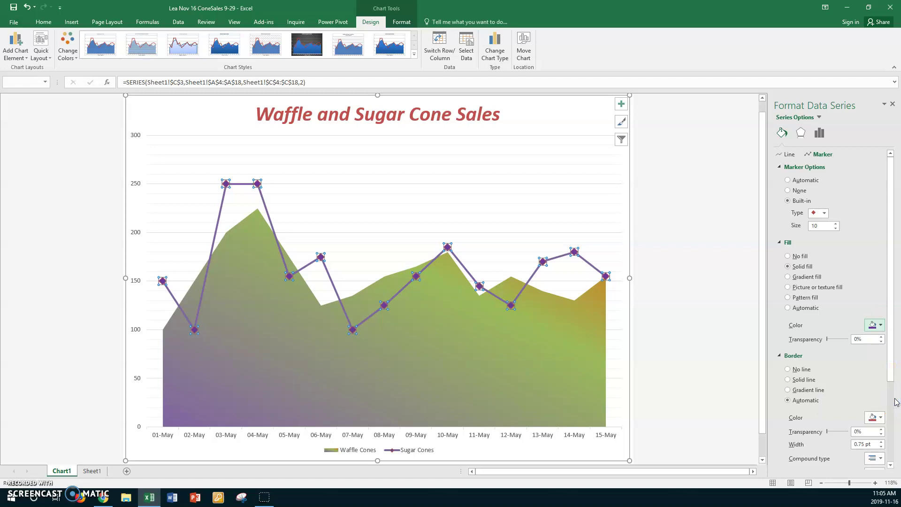
Give the Sugar Cones markers a solid yellow border with a width of 1 pt
left_click(793, 380)
left_click(875, 416)
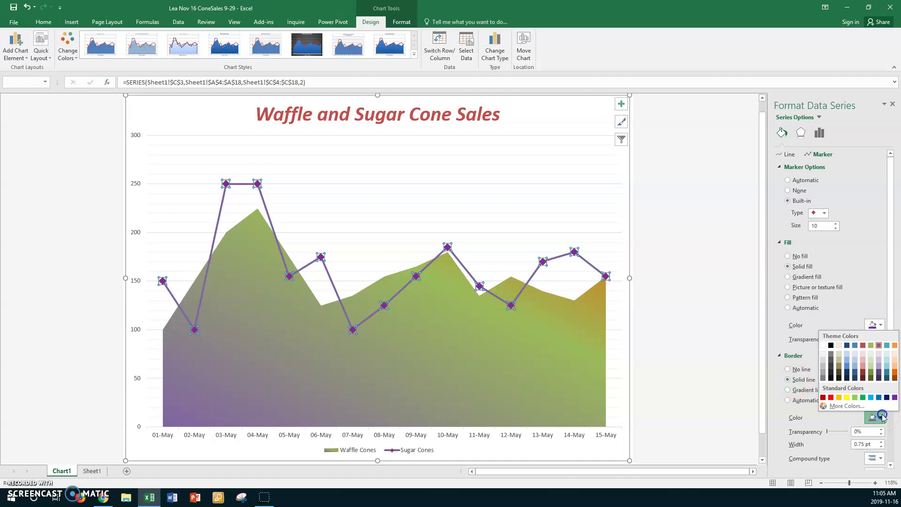
left_click(855, 397)
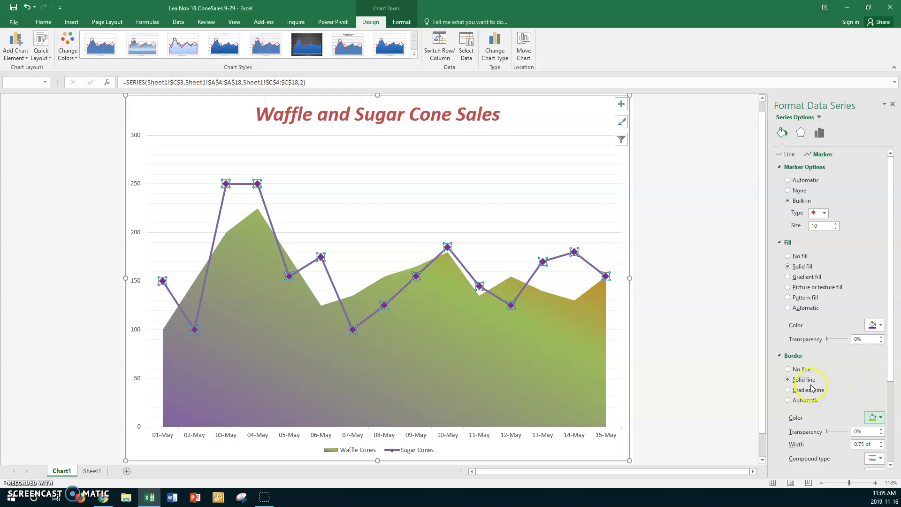
left_click(881, 417)
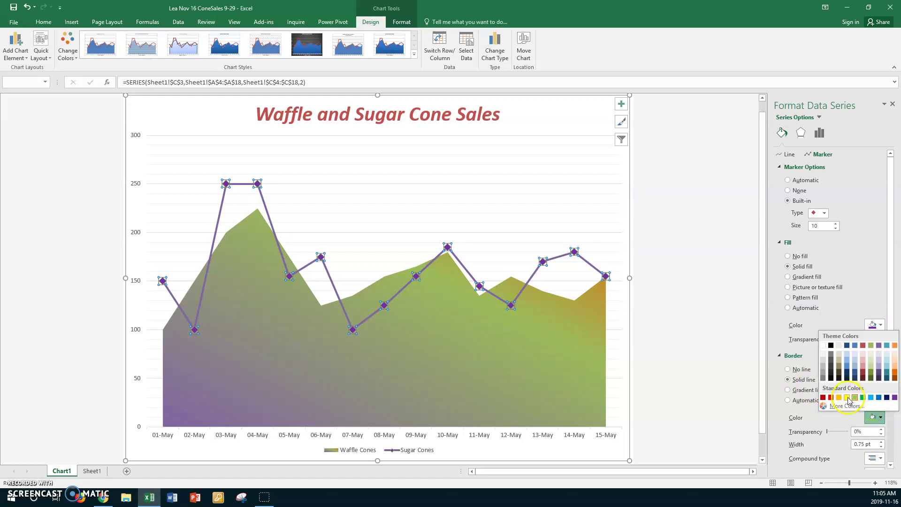
left_click(848, 397)
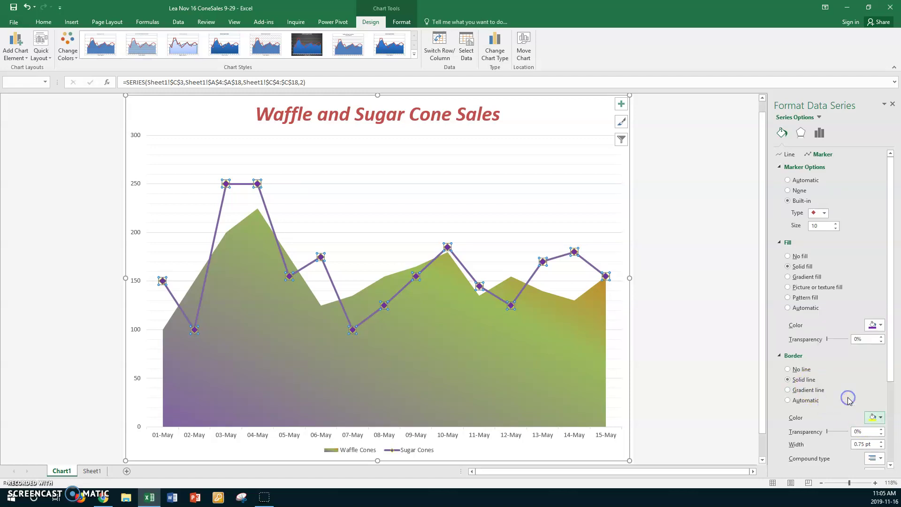
left_click(882, 442)
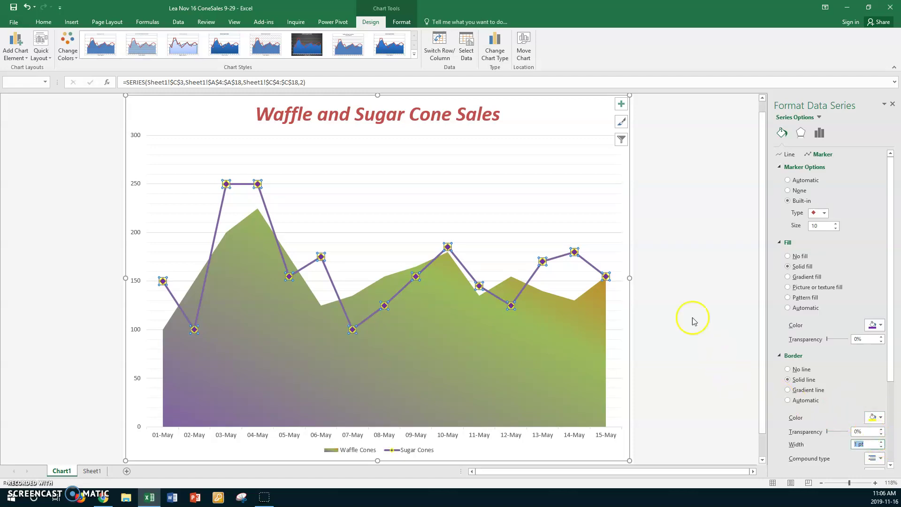
left_click(572, 216)
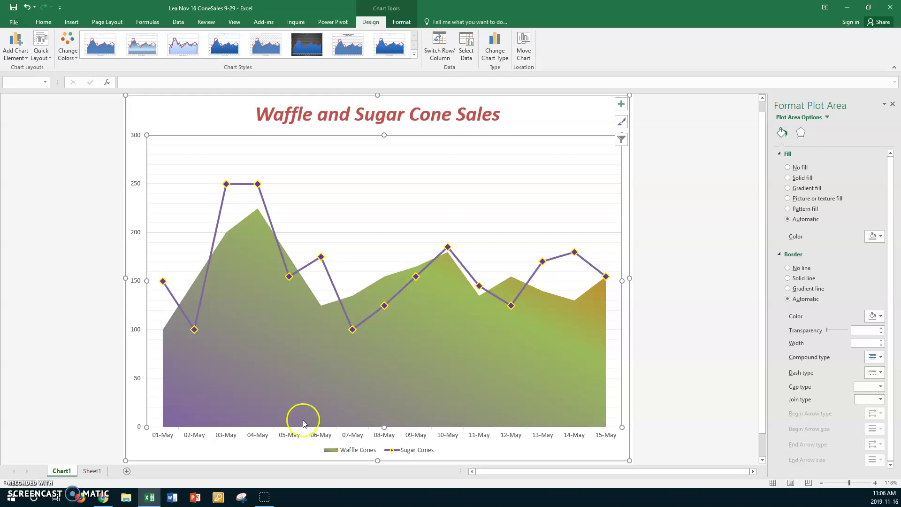
Add a data callout label to only the 04-May point of the Sugar Cones line
mouse_move(259, 187)
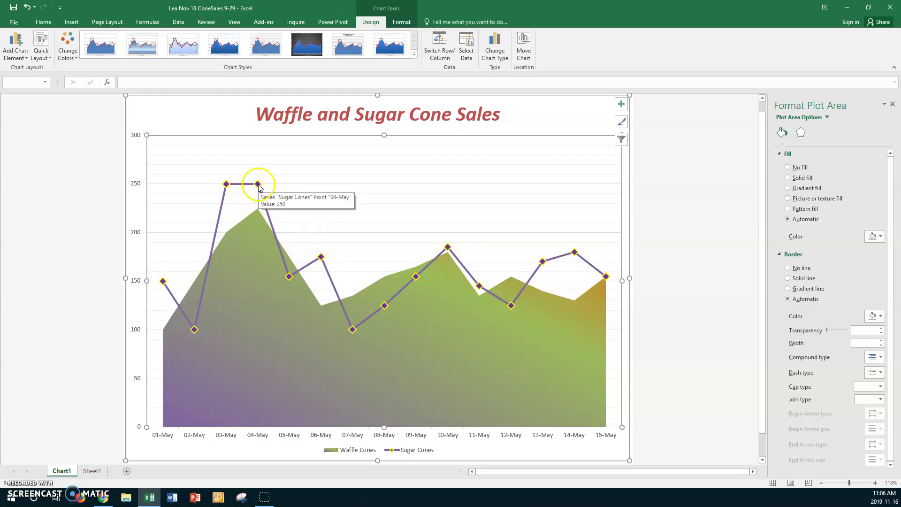
left_click(259, 186)
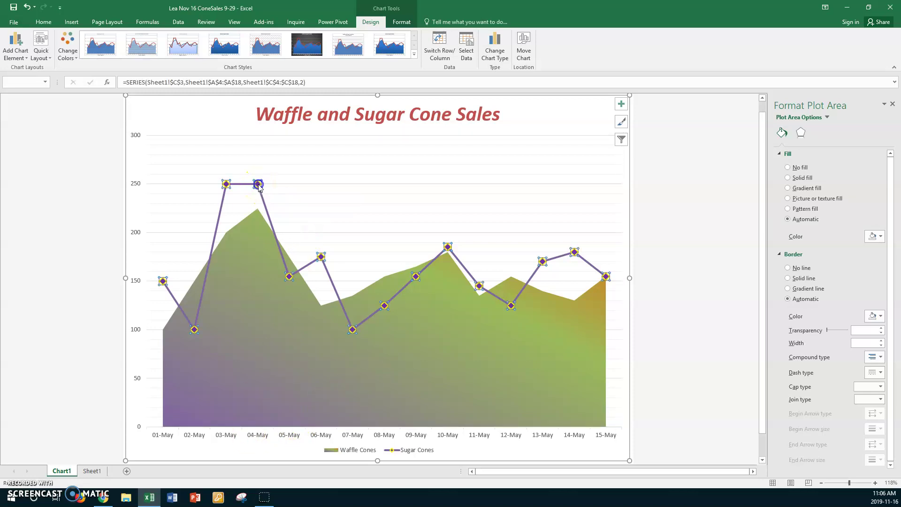
left_click(261, 187)
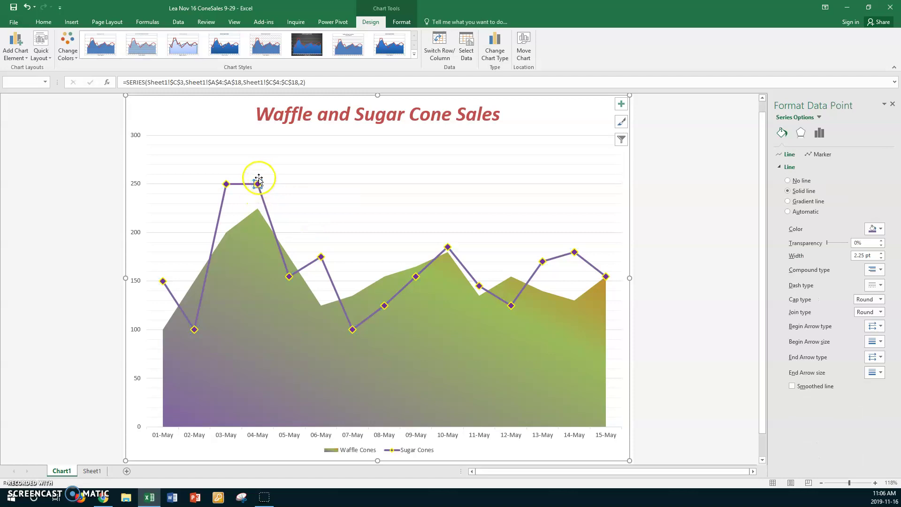
mouse_move(262, 190)
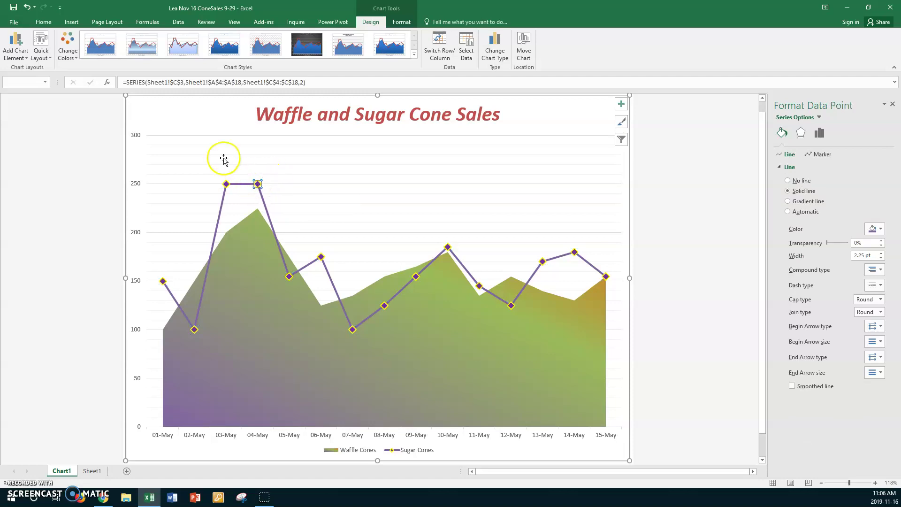
left_click(28, 59)
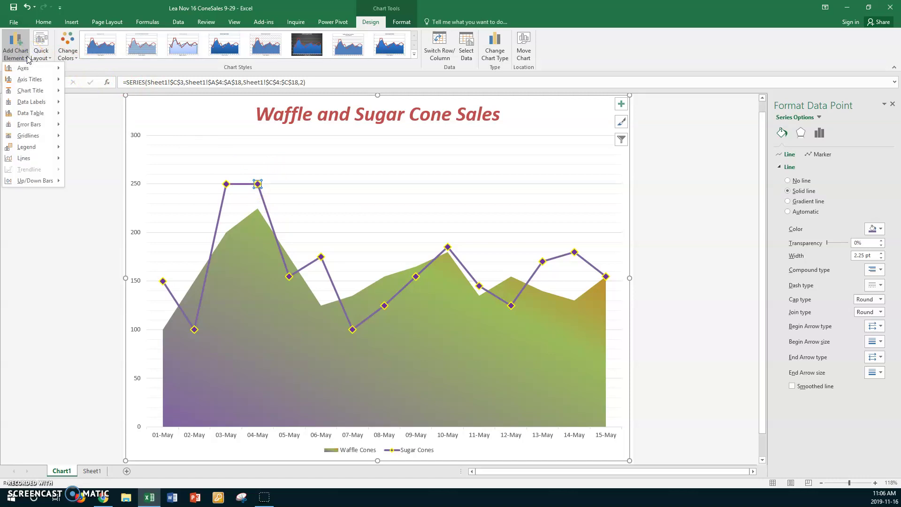
mouse_move(28, 102)
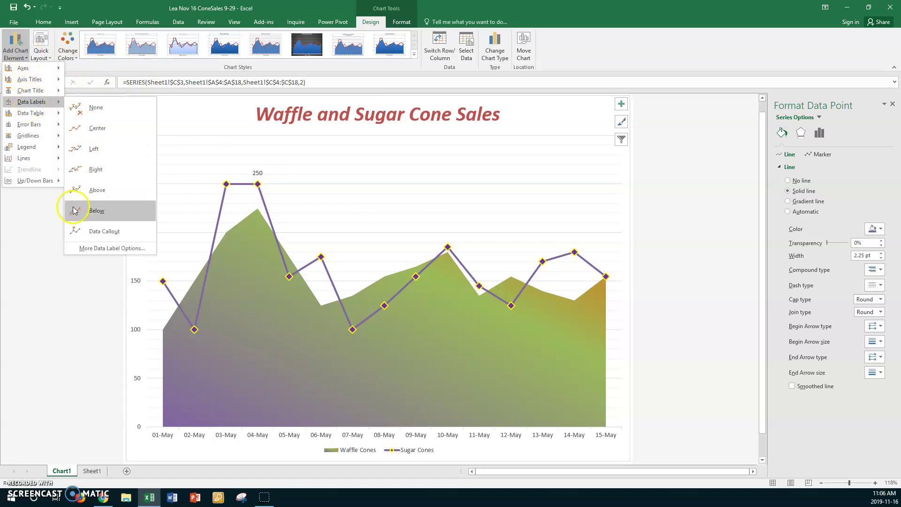
left_click(93, 231)
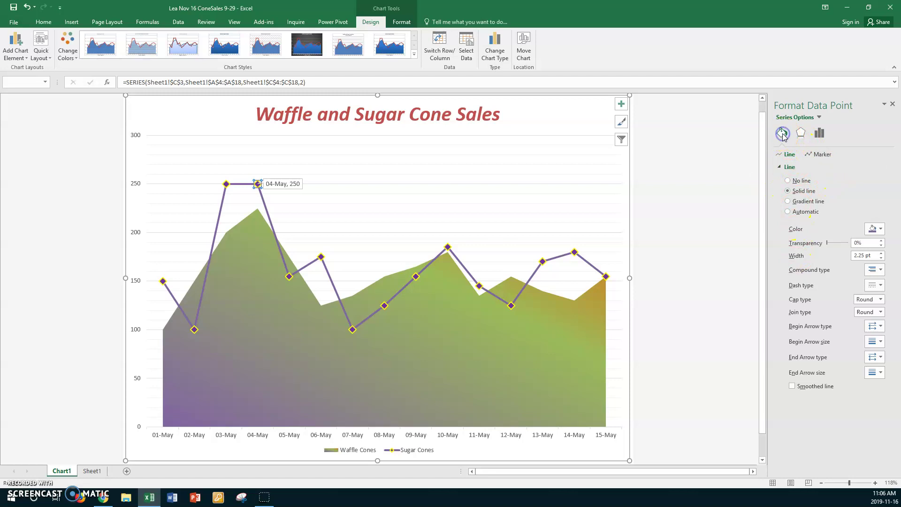
Give the 04-May data callout a solid fill in the lightest purple theme color
left_click(788, 168)
left_click(280, 190)
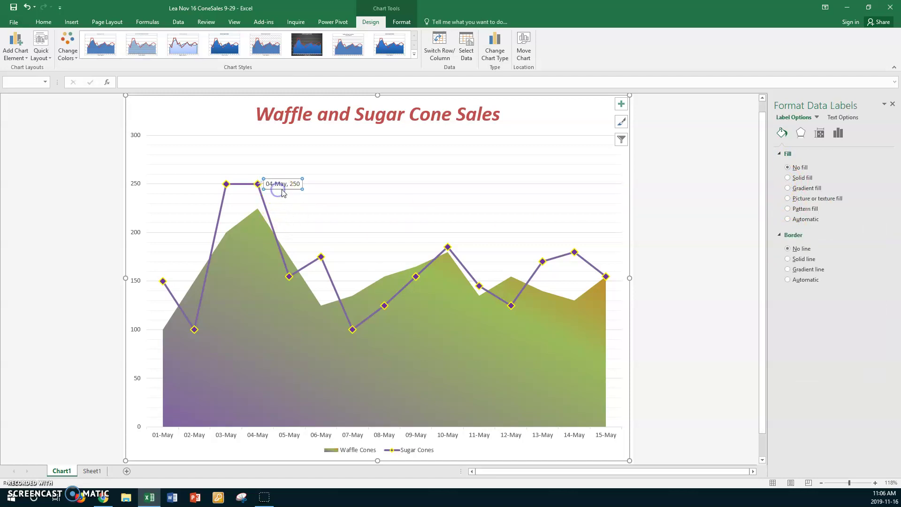
left_click(805, 199)
left_click(787, 178)
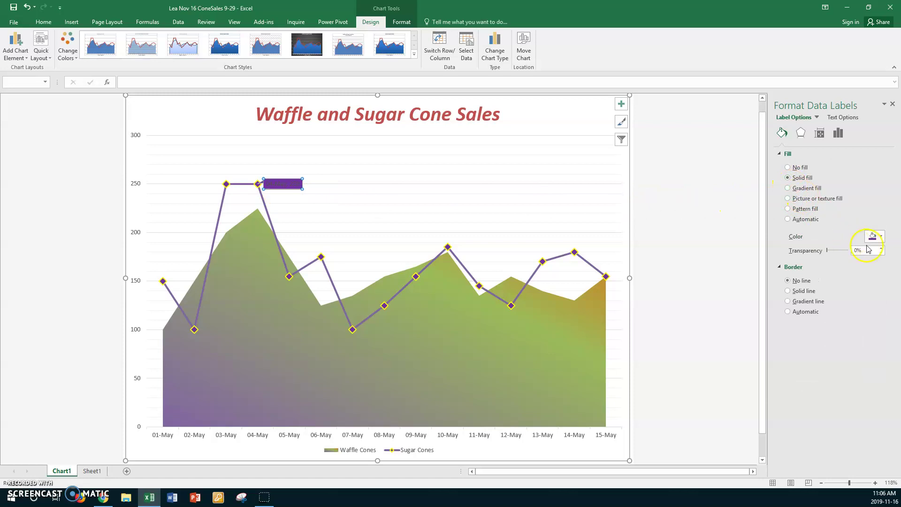
left_click(880, 237)
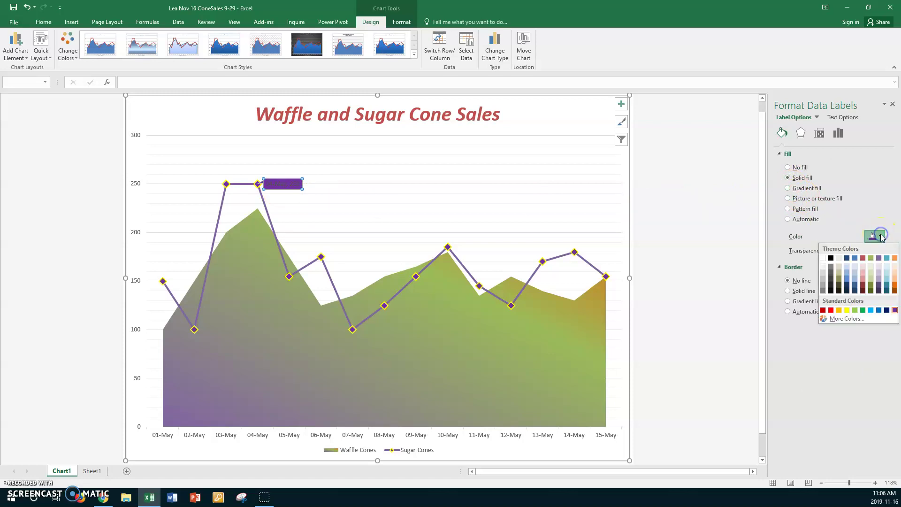
left_click(878, 266)
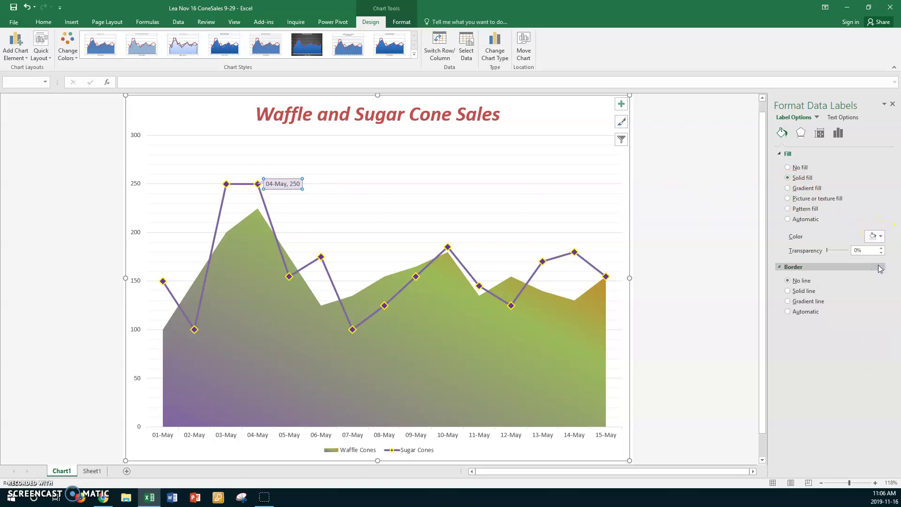
left_click(862, 242)
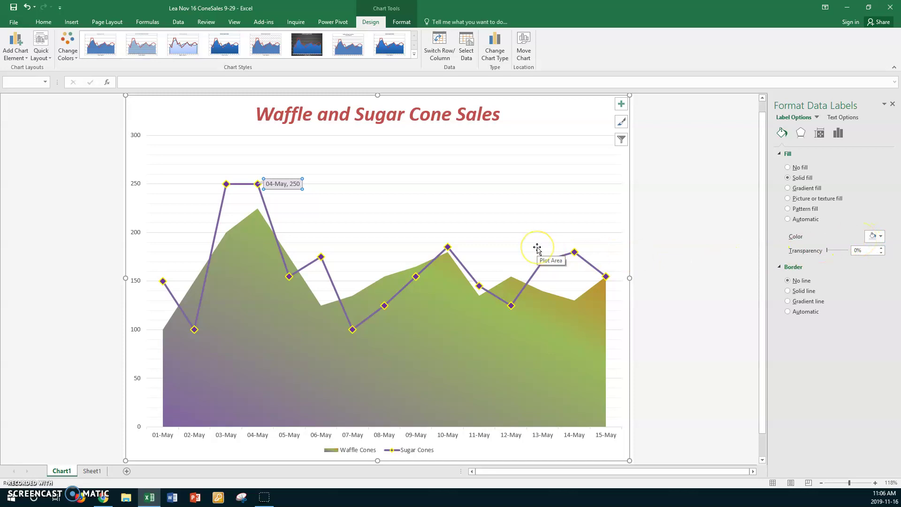
Move the 04-May data callout slightly up and to the right, away from its marker
left_click(294, 191)
left_click_drag(290, 183, 304, 167)
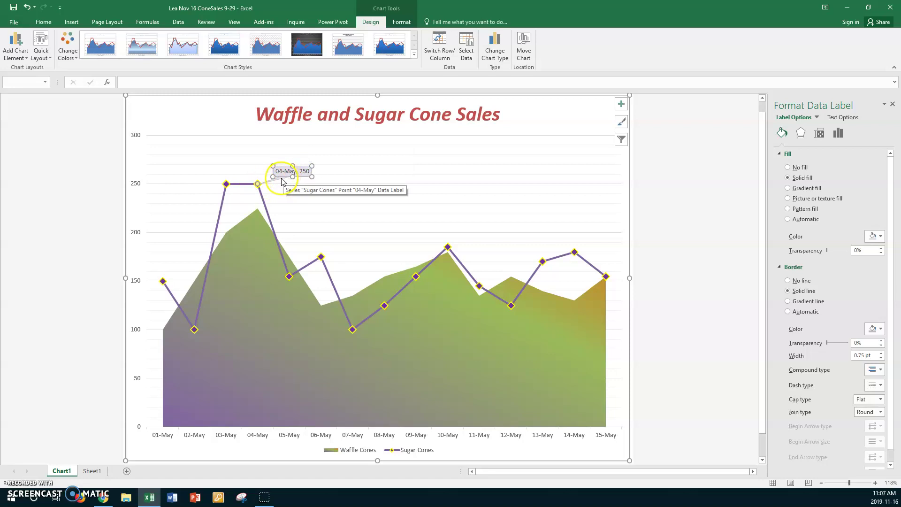
left_click(309, 195)
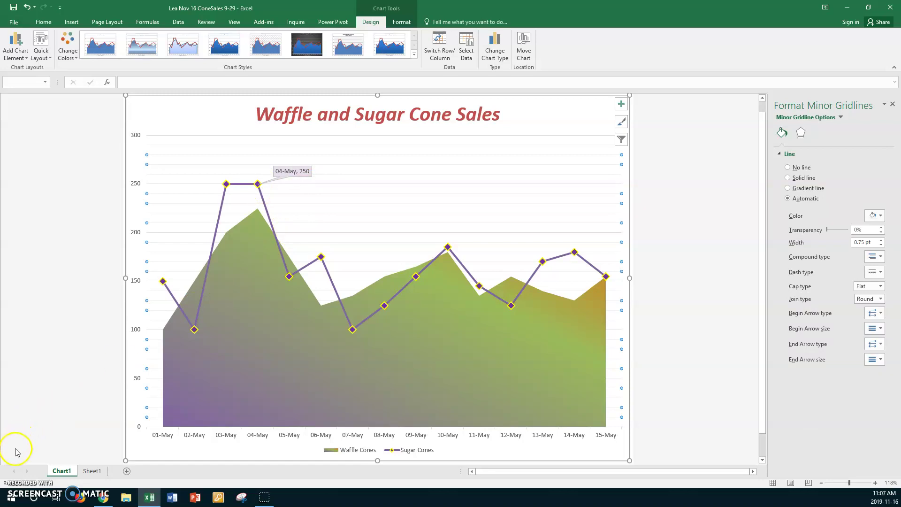
Add drop lines to the Waffle Cones area series
left_click(418, 346)
left_click(419, 351)
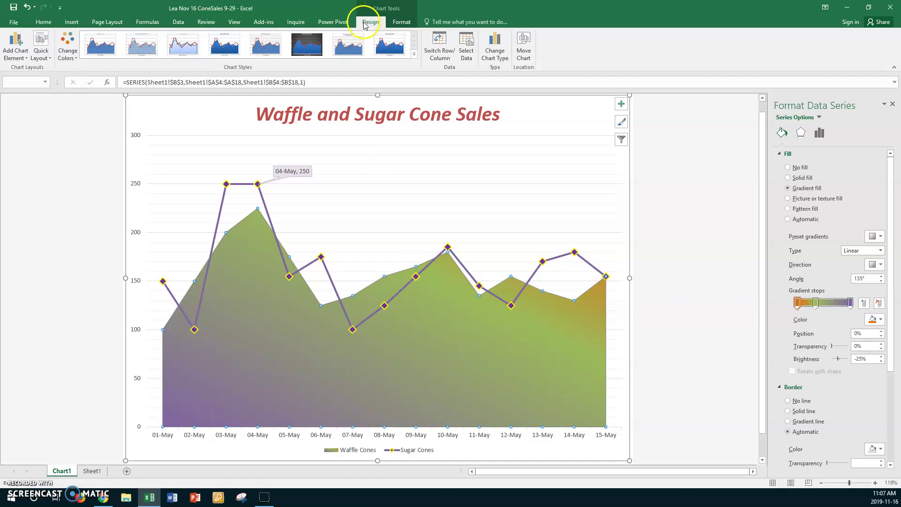
left_click(28, 56)
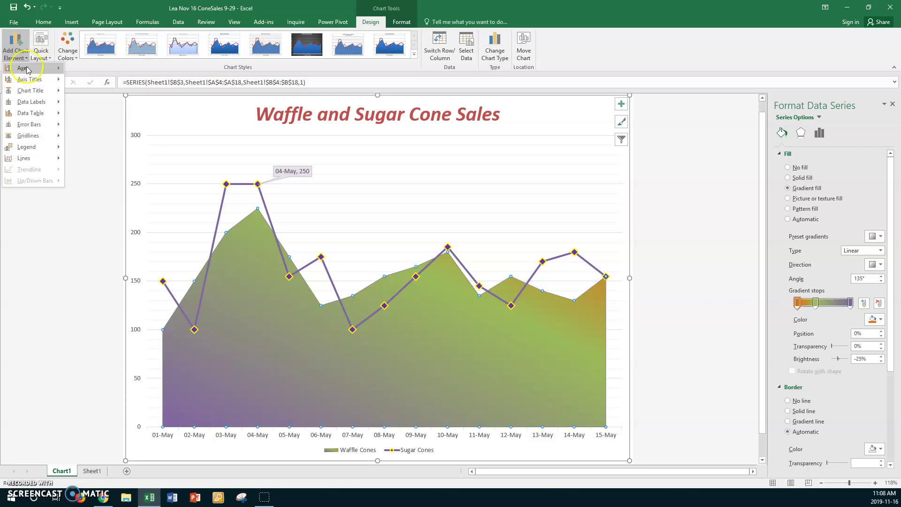
left_click(38, 158)
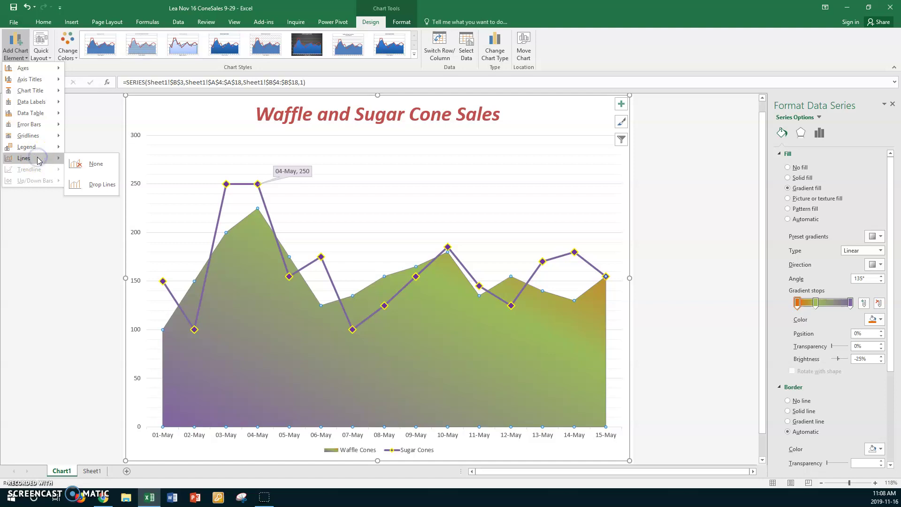
left_click(98, 184)
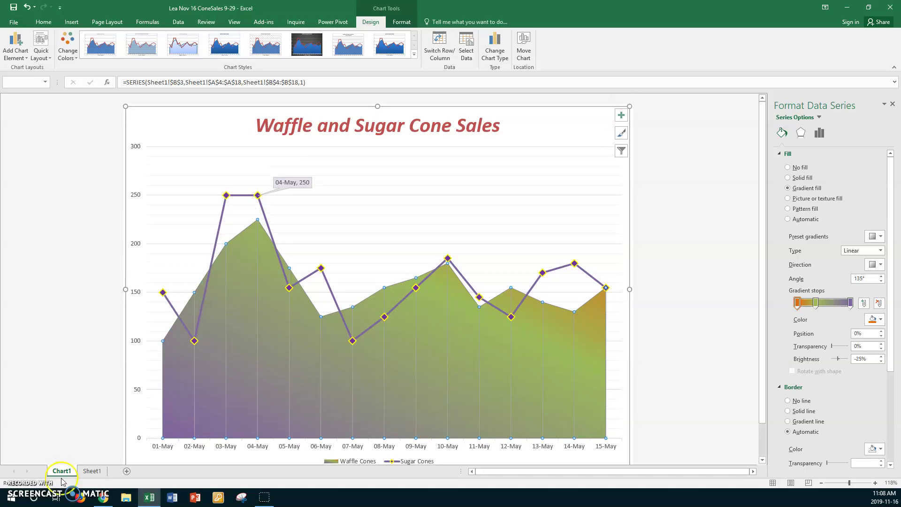
Hide the Sheet1 worksheet and unhide it again
left_click(93, 471)
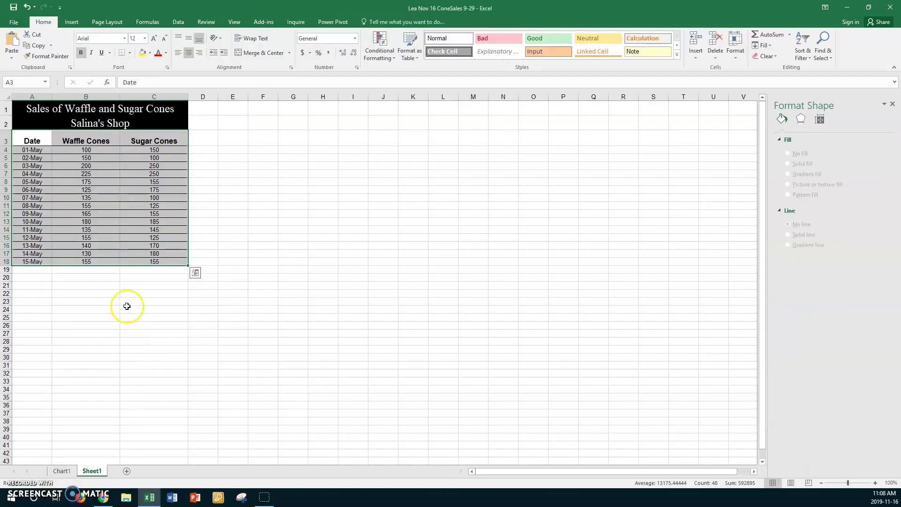
left_click(133, 286)
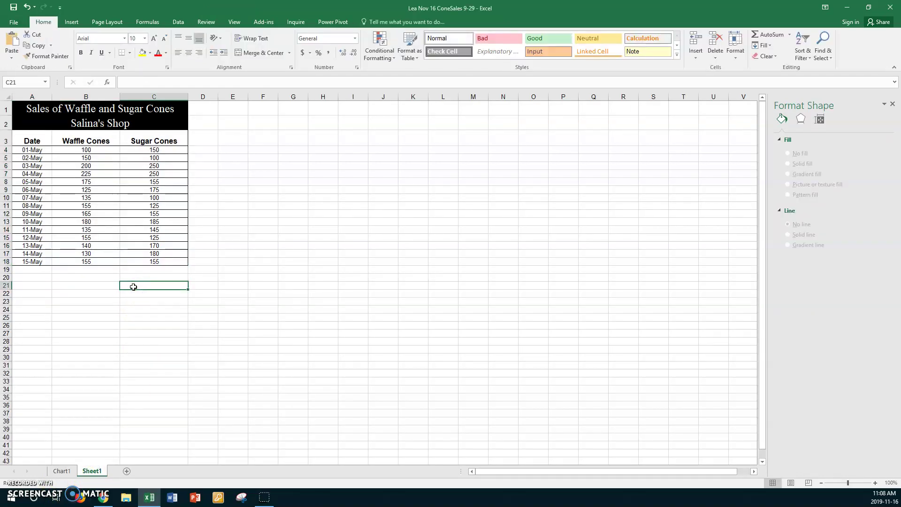
right_click(96, 470)
left_click(118, 439)
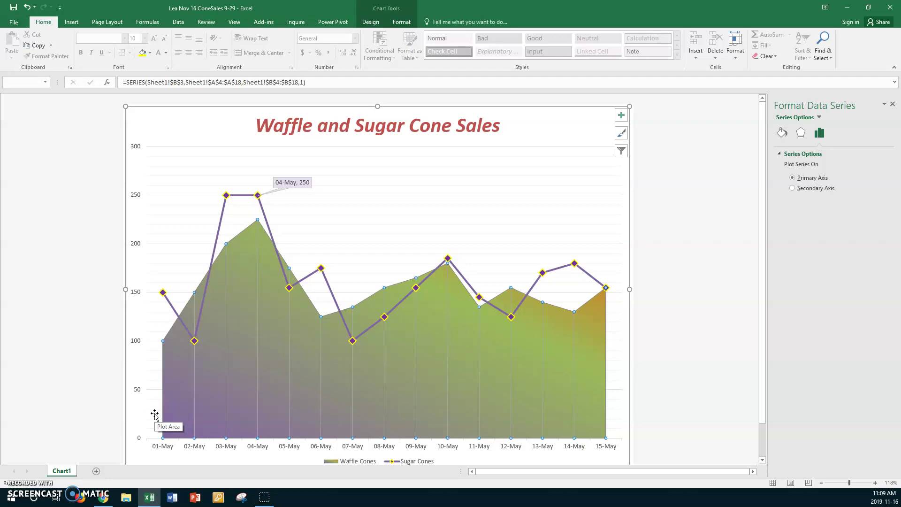
left_click(66, 470)
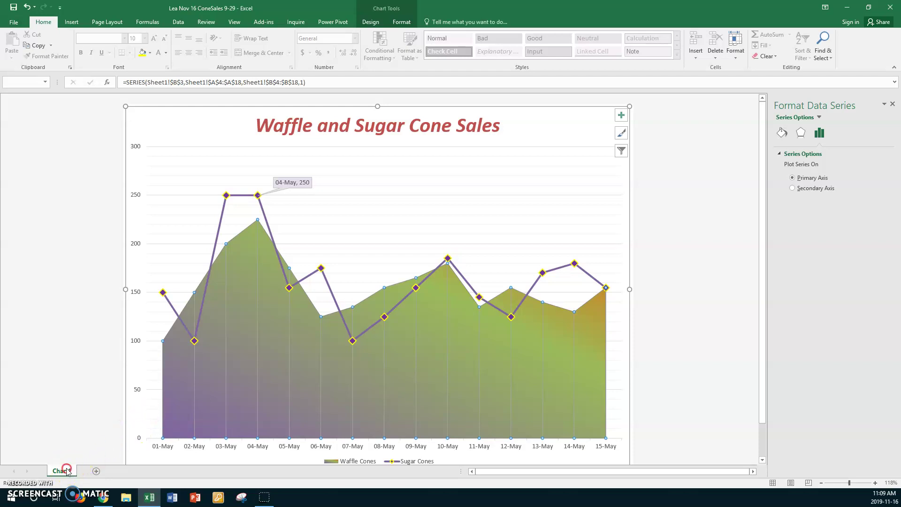
right_click(67, 470)
left_click(85, 451)
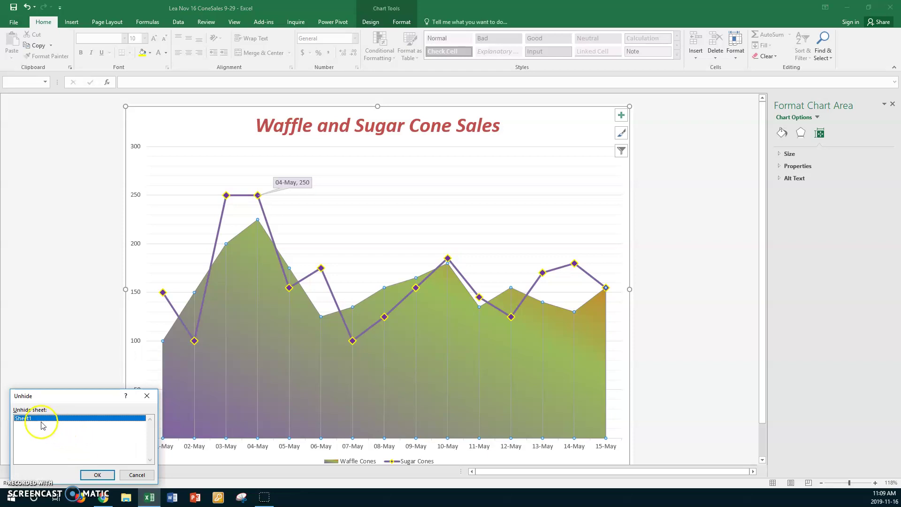
left_click(89, 475)
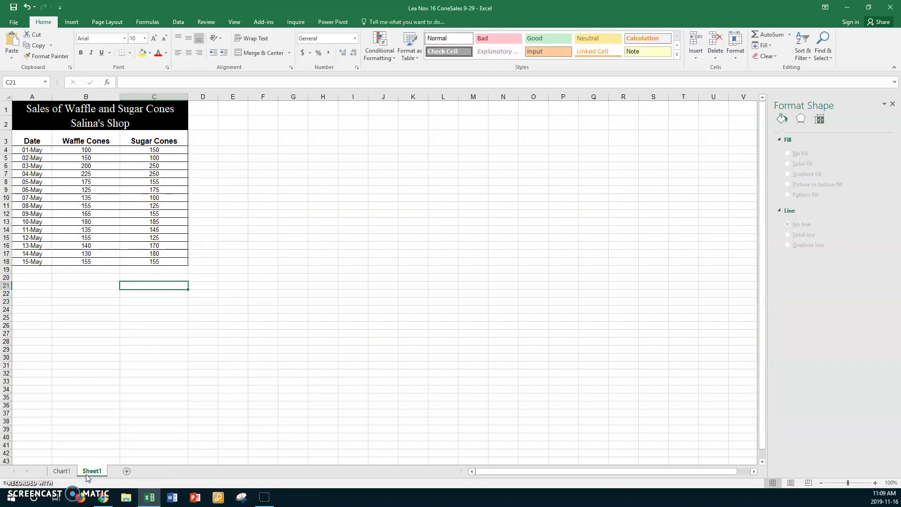
Hide the Chart1 sheet and unhide it again
left_click(63, 471)
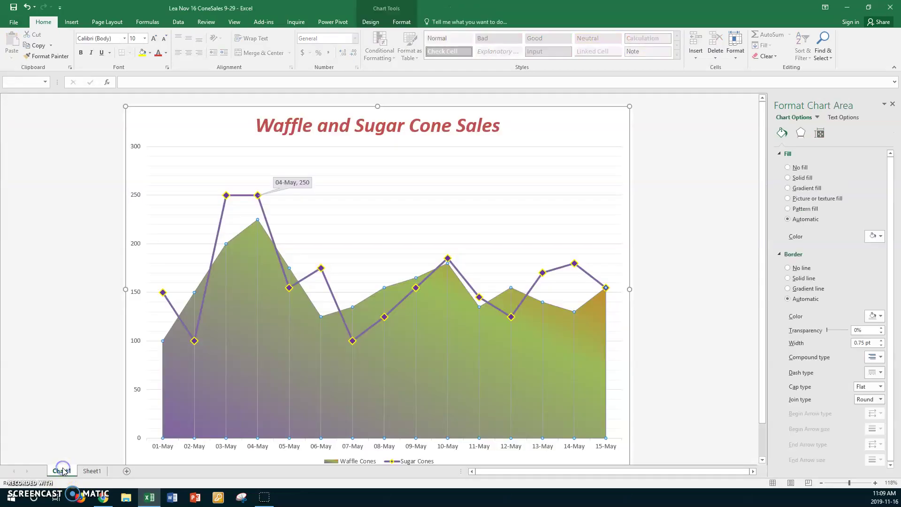
right_click(64, 471)
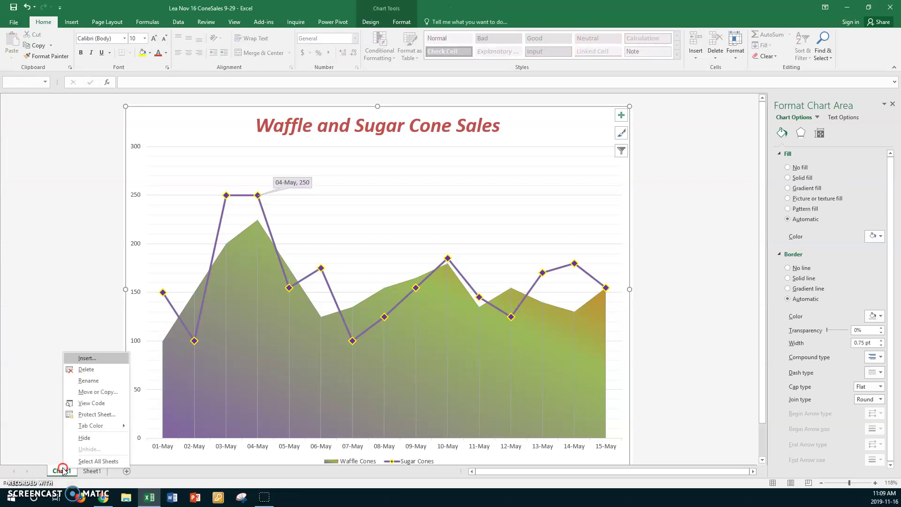
left_click(85, 437)
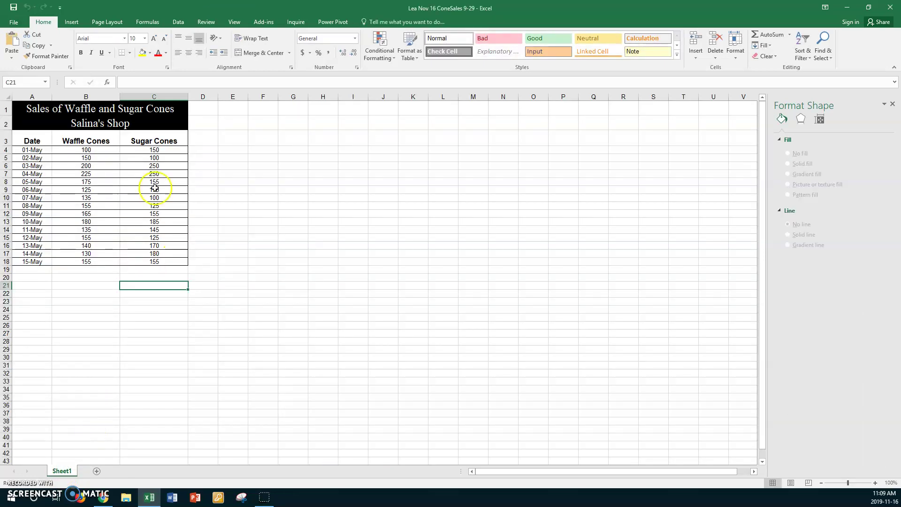
right_click(64, 472)
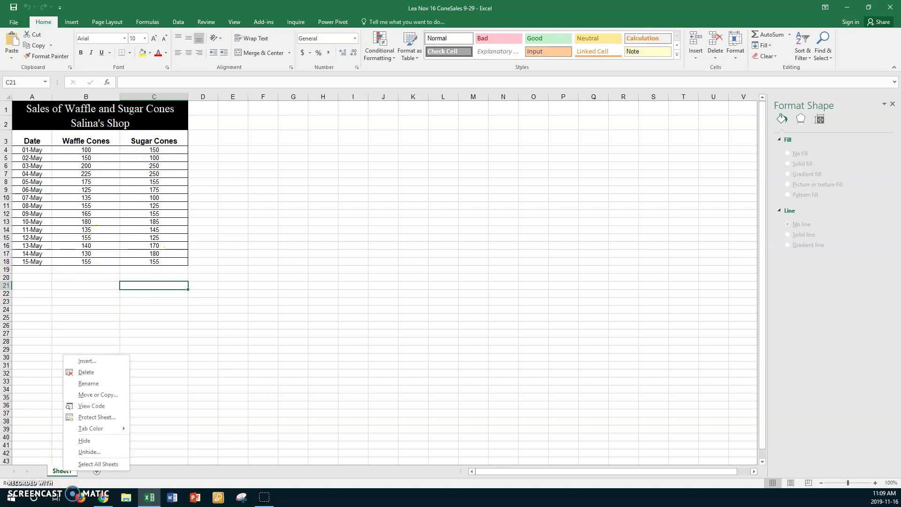
left_click(87, 453)
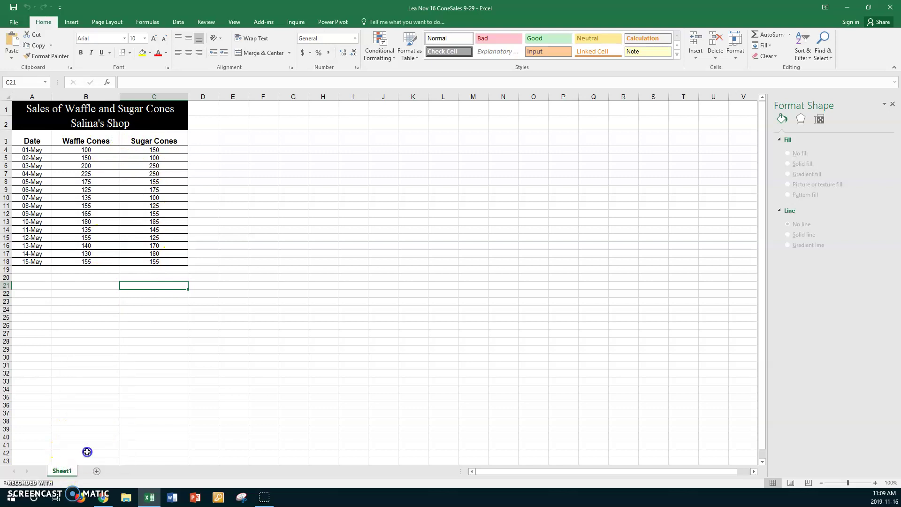
left_click(98, 475)
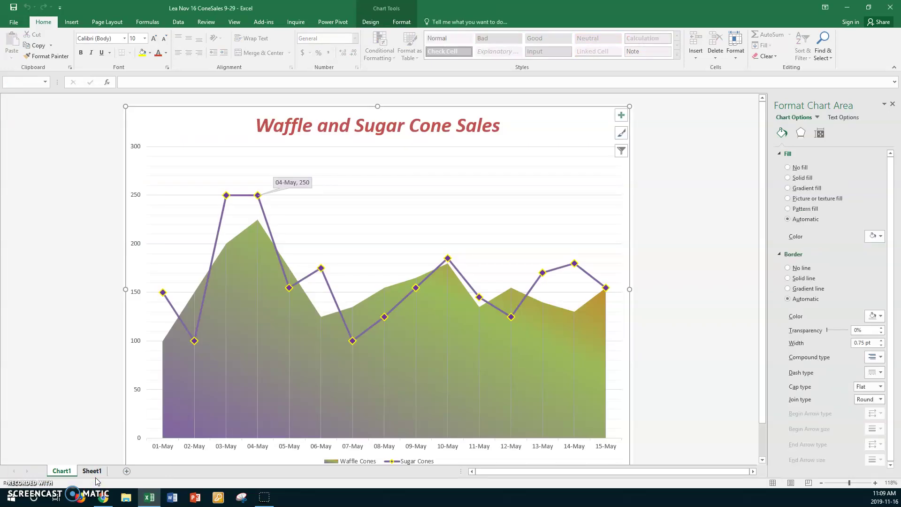
Rename the Chart1 sheet as Combination Chart
left_click(55, 472)
left_click(62, 472)
double_click(63, 471)
type("Combination Chart")
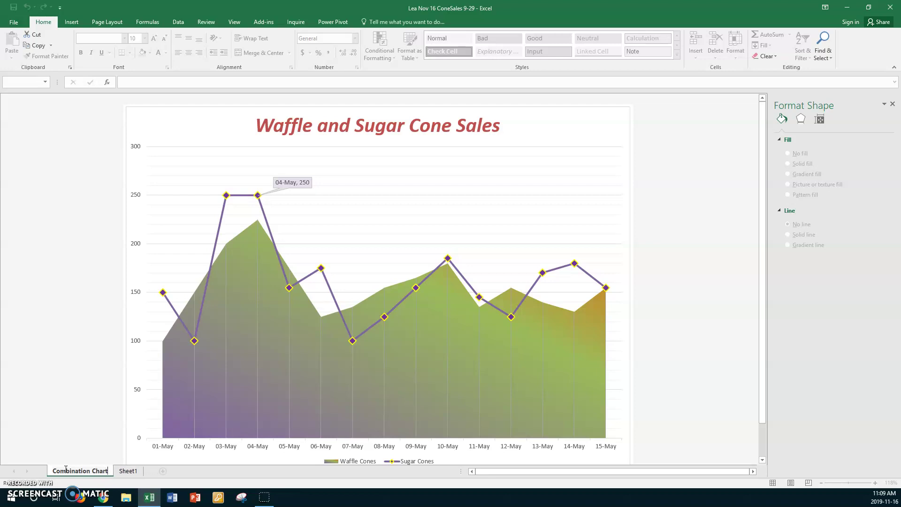
Rename the Sheet1 worksheet as Sales
left_click(122, 471)
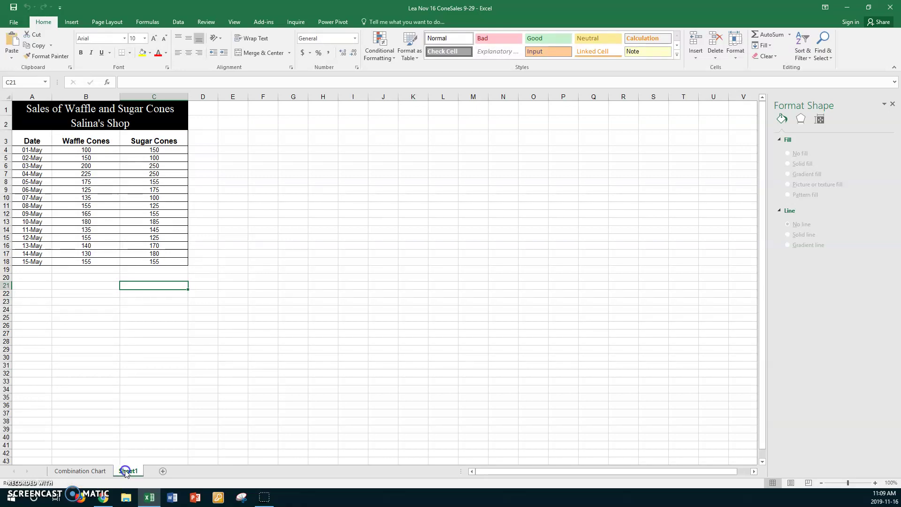
double_click(126, 471)
type("Sales")
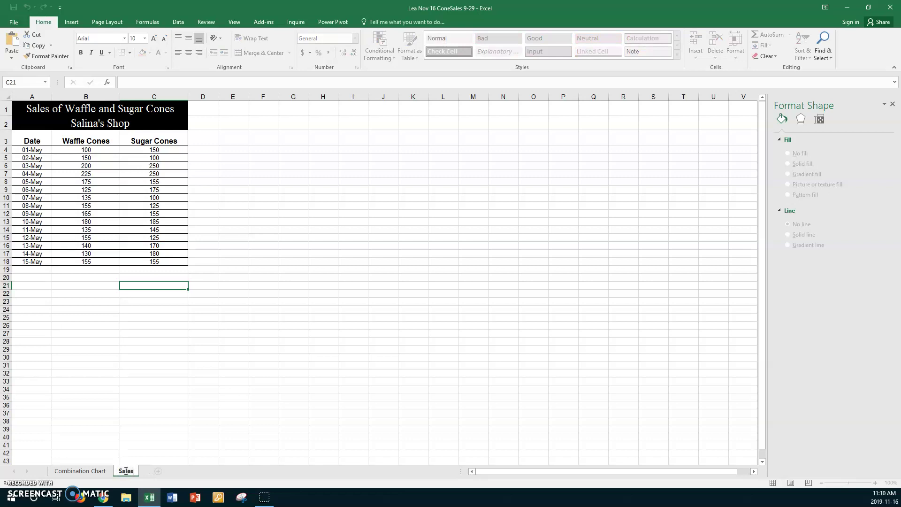
key("Return")
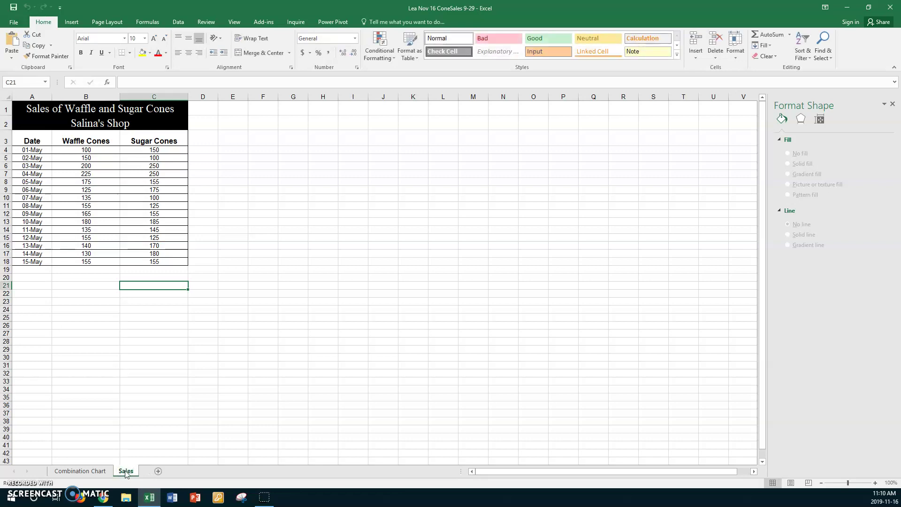
Hide the Sales worksheet and unhide it again
right_click(126, 472)
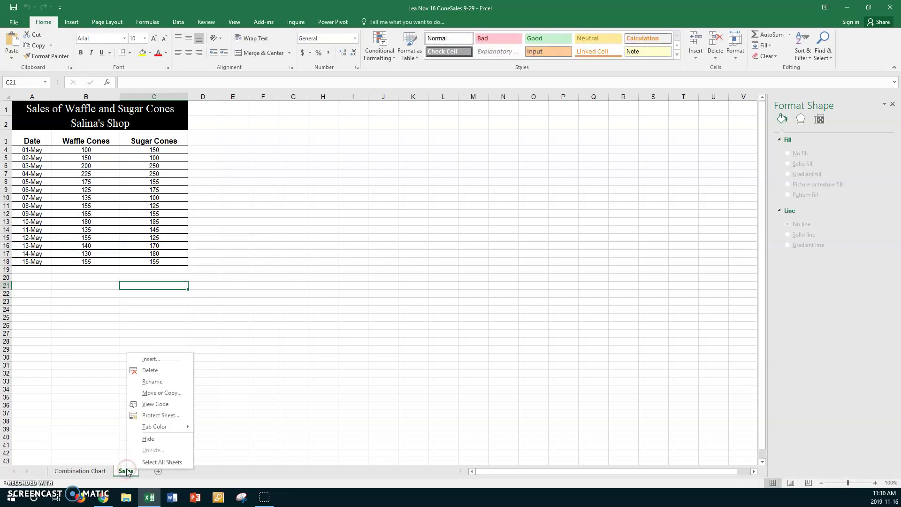
left_click(149, 438)
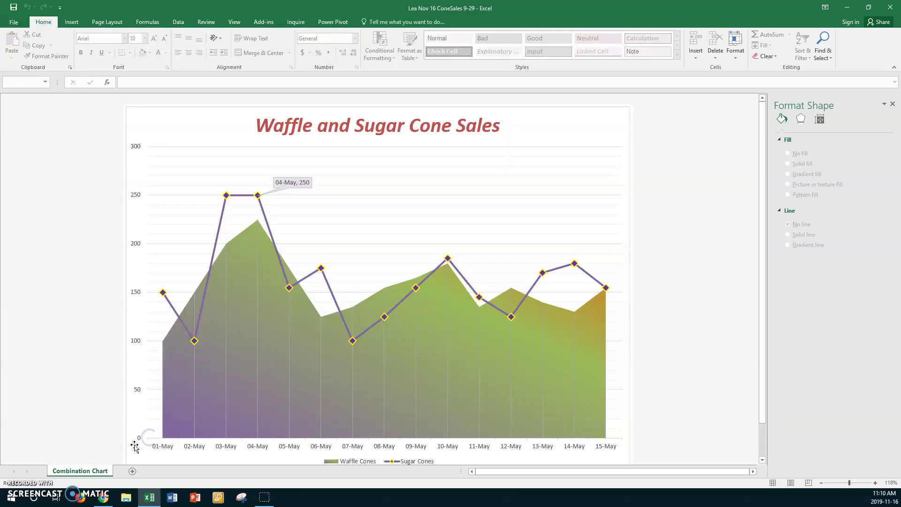
right_click(103, 470)
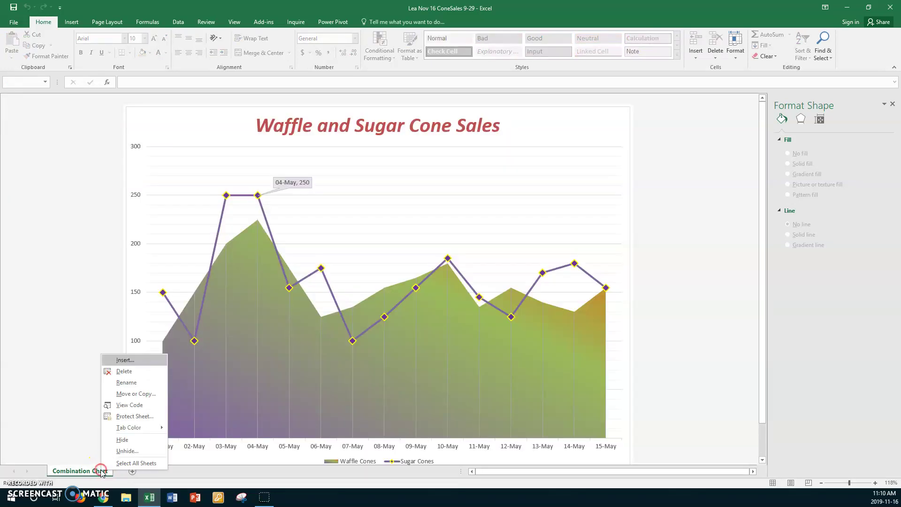
left_click(130, 451)
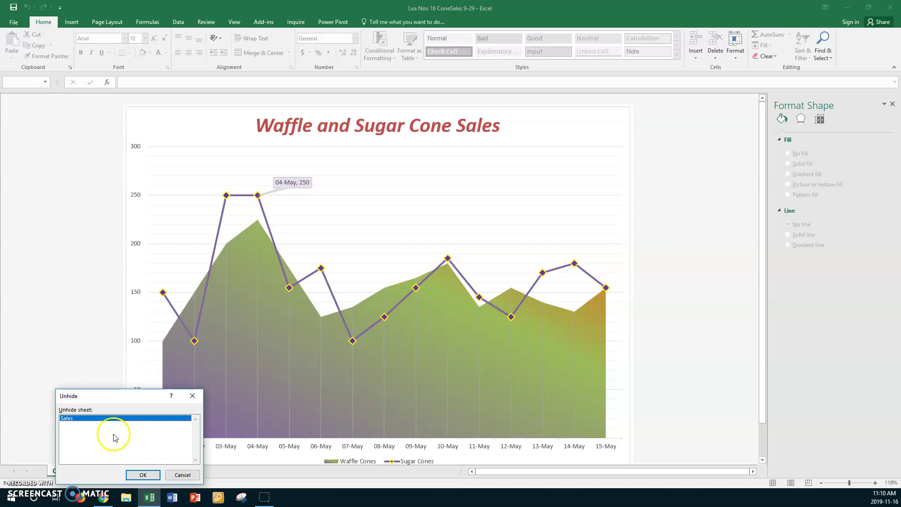
left_click(130, 474)
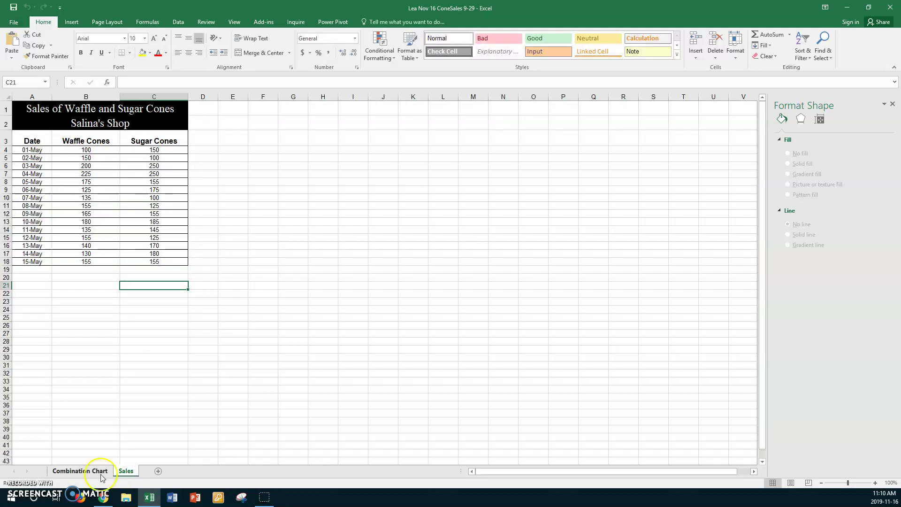
Hide the Combination Chart sheet and unhide it again
left_click(85, 471)
right_click(86, 471)
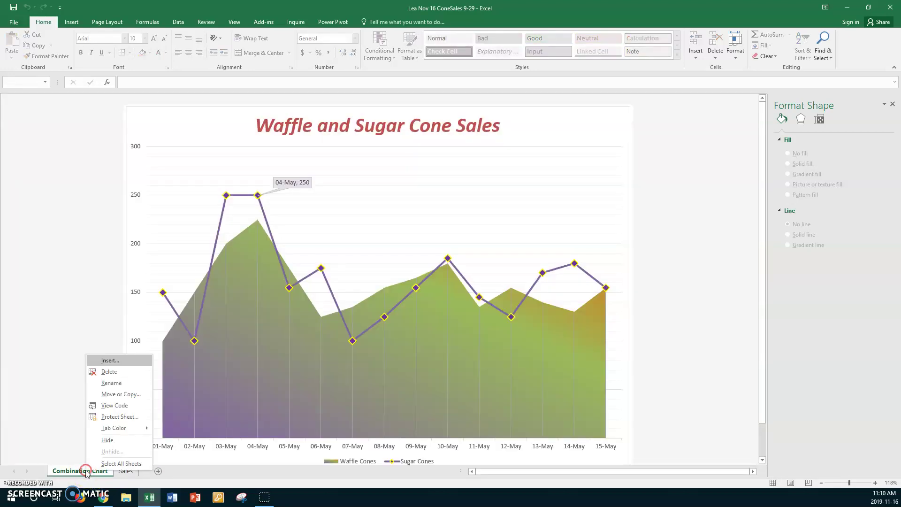
left_click(107, 441)
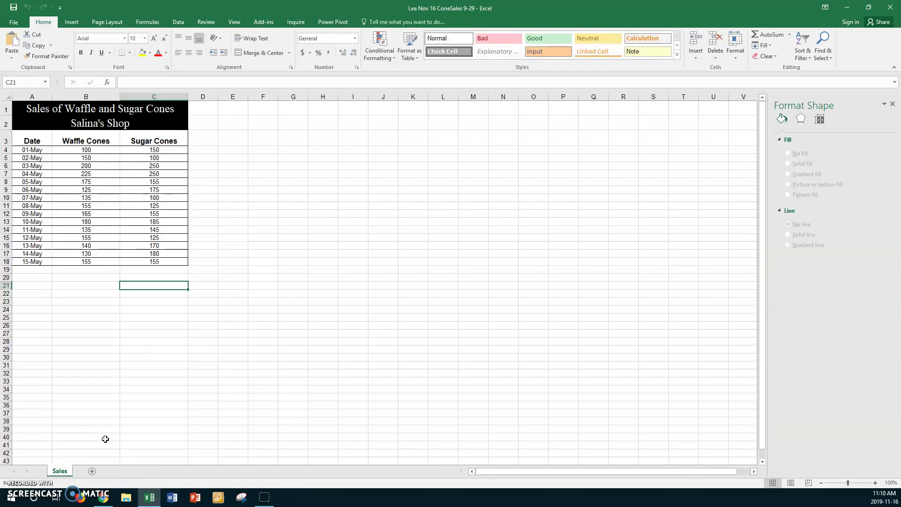
right_click(64, 474)
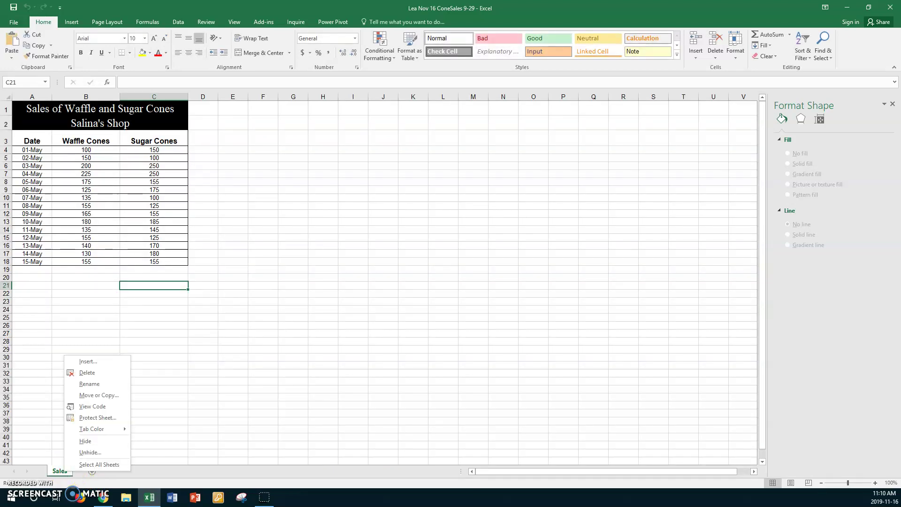
left_click(81, 453)
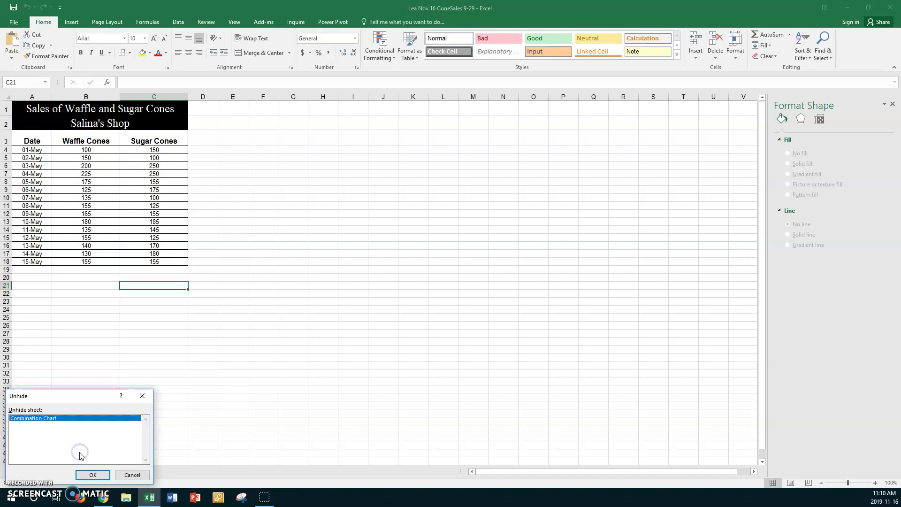
left_click(97, 473)
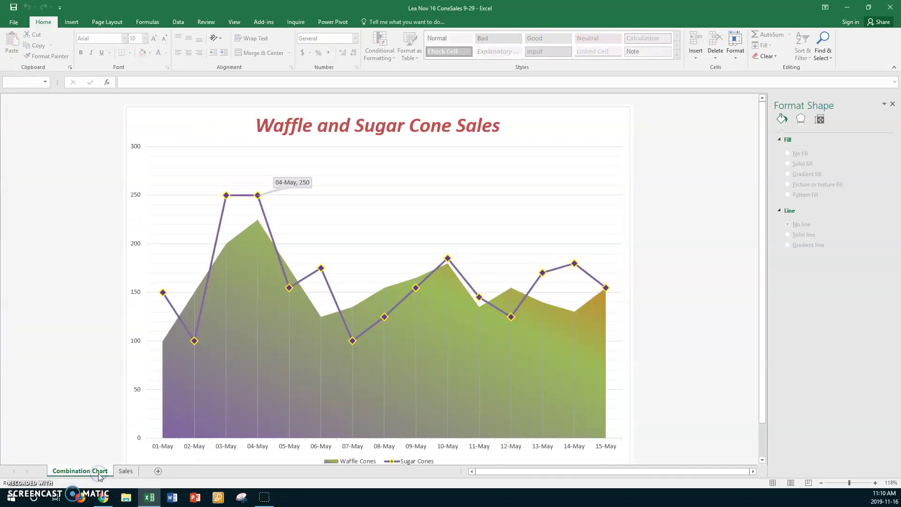
Switch between the Sales and Combination Chart sheets to view both, finishing on cell B23 of the Sales sheet
left_click(126, 471)
left_click(94, 471)
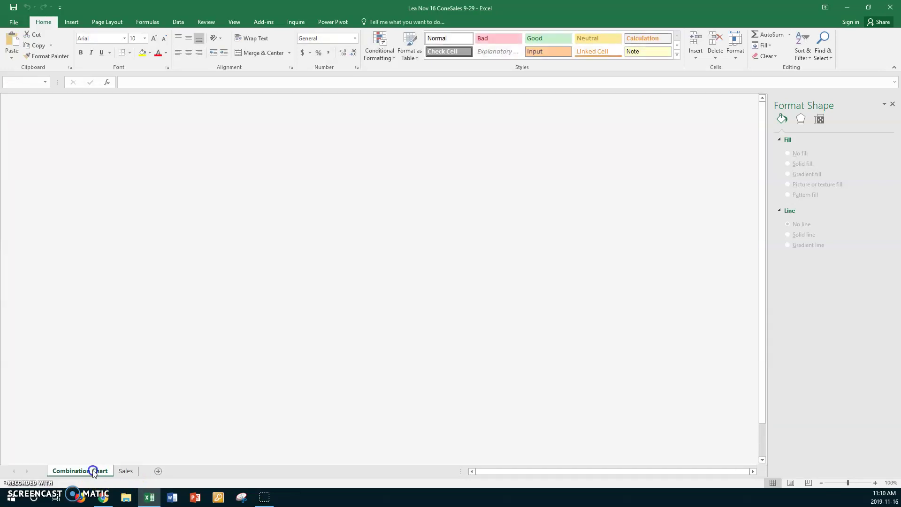
left_click(123, 471)
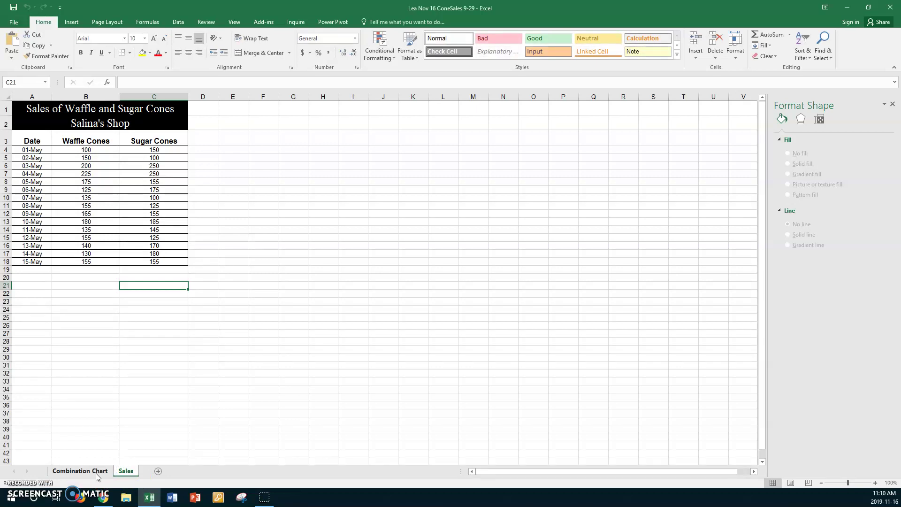
left_click(99, 473)
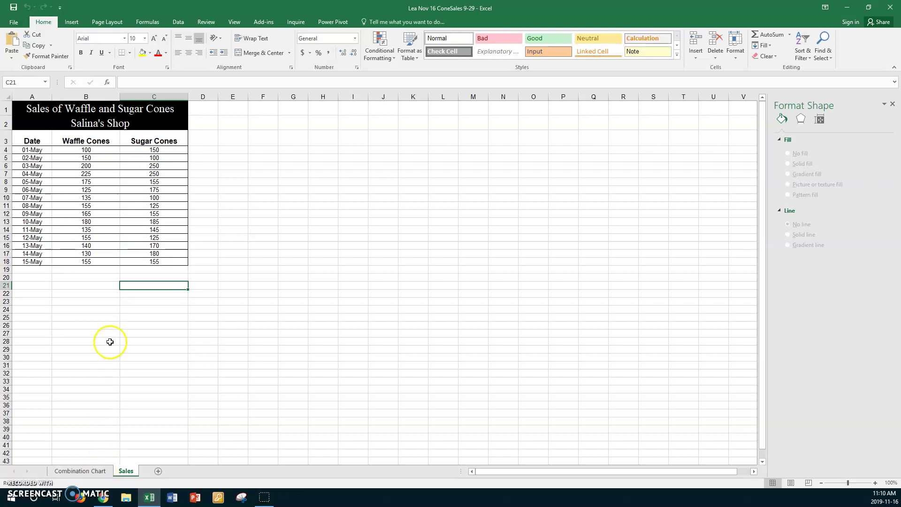
left_click(94, 299)
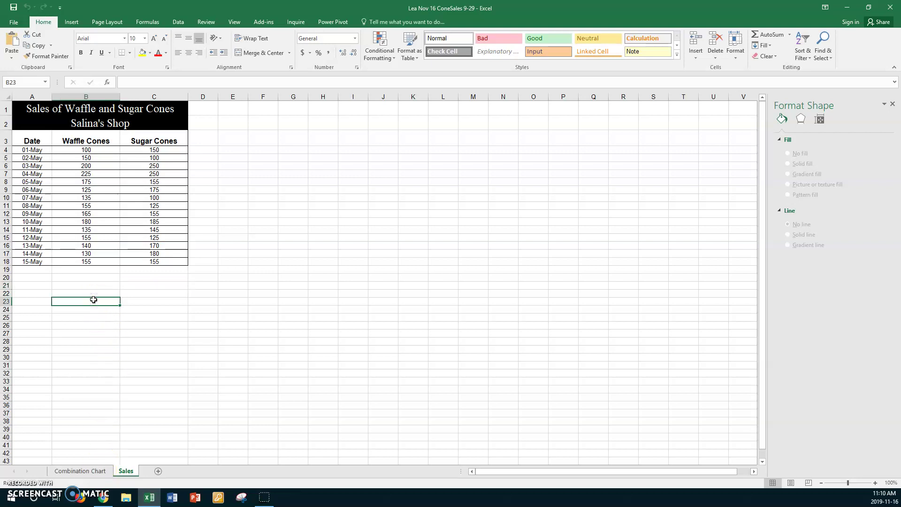